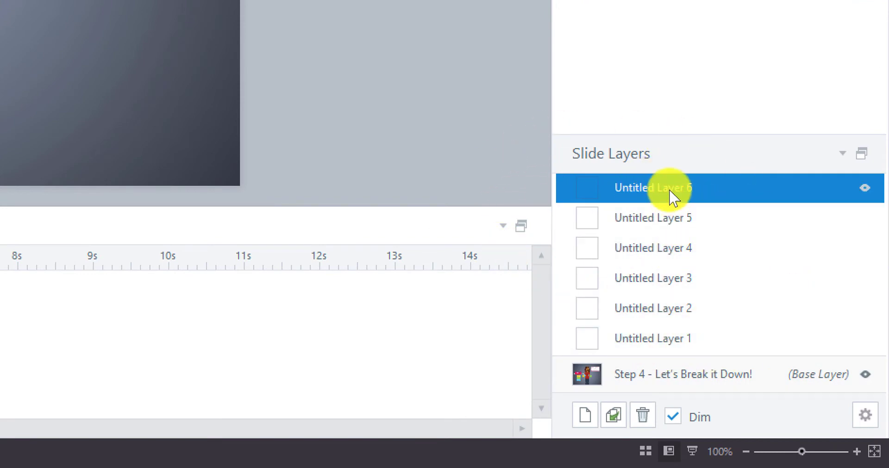
Step: Rename the slide layer Untitled Layer 1 as "Ball 1 1st Set"
click(629, 339)
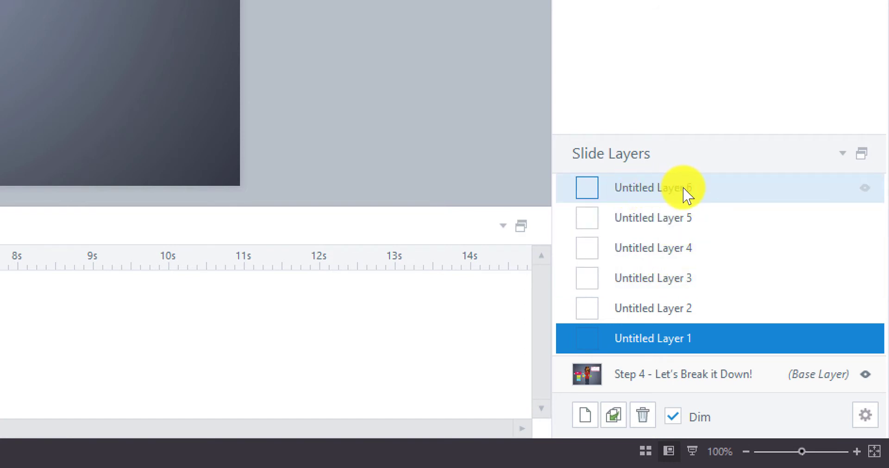
right_click(664, 339)
click(682, 350)
text(Bal)
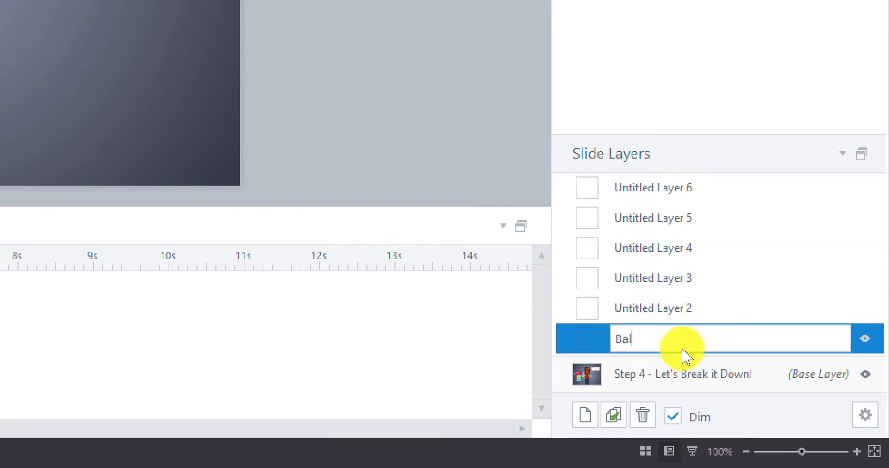
text(l 1 1st Set)
Step: Rename the slide layer Untitled Layer 2 as "Ball 2 - 1st Set"
click(673, 311)
right_click(672, 312)
click(721, 324)
text(Ball 2 - 1st)
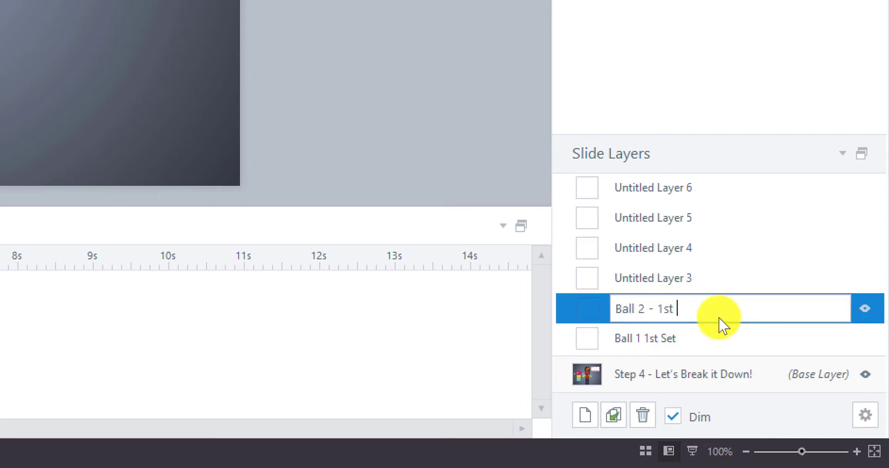
text( Set)
Step: Rename Untitled Layer 3 as "Ball 3 - 1st Set" and Untitled Layer 4 as "Ball 1 - 2nd Set"
right_click(657, 278)
click(699, 282)
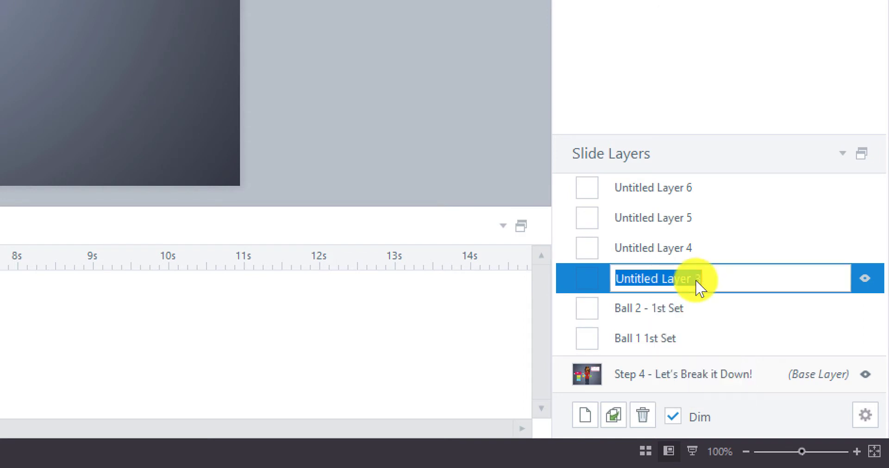
text(Ball 3 - 1st Set)
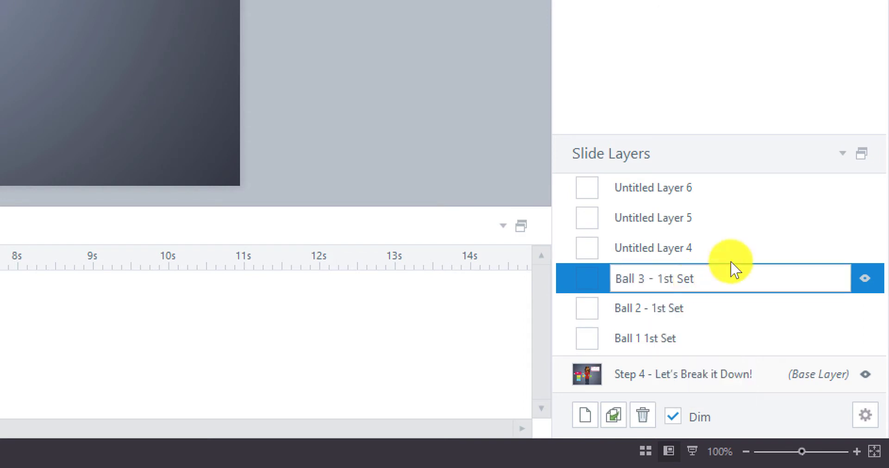
click(661, 249)
right_click(661, 250)
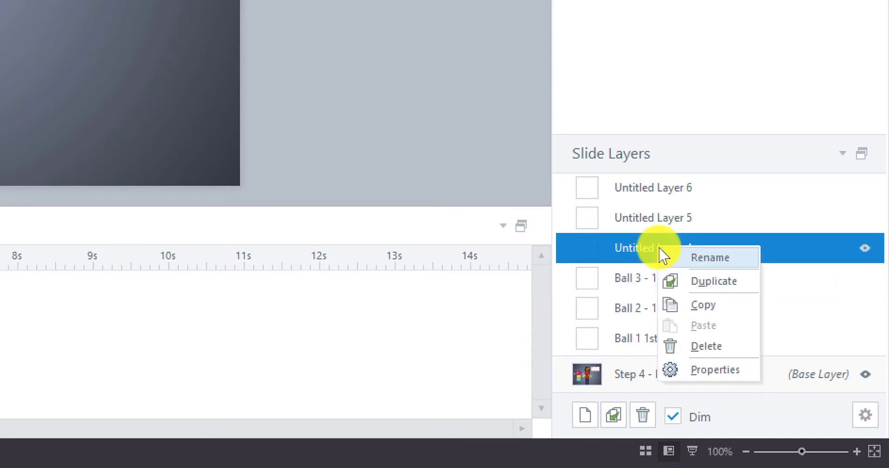
click(705, 256)
text(Ball 1 - 2nd Set)
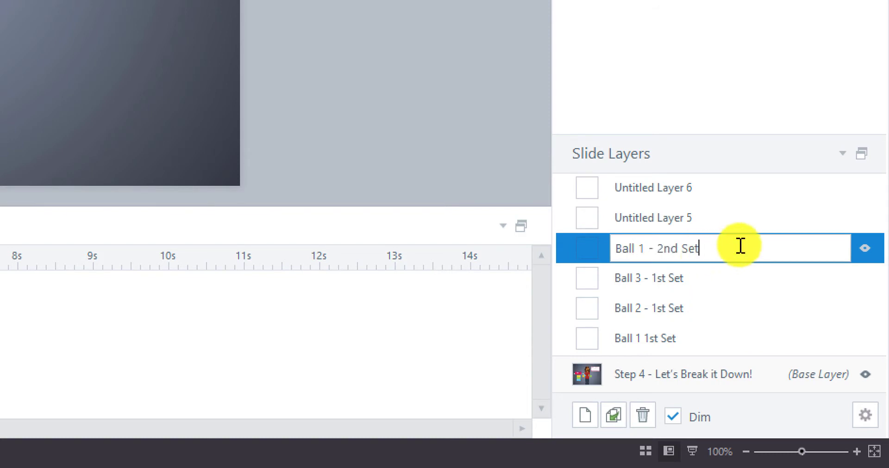
Step: Rename Untitled Layer 5 as "Ball 2 - 2nd Set" and Untitled Layer 6 as "Ball 3 - 2nd Set"
click(682, 220)
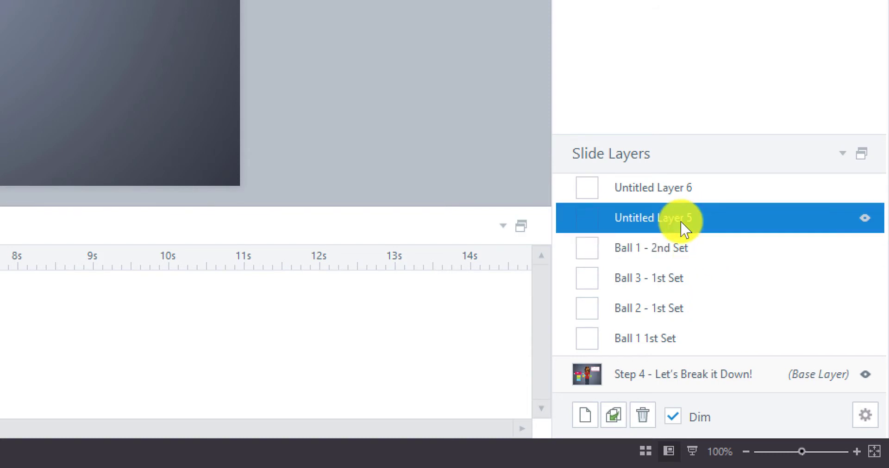
right_click(682, 221)
click(725, 227)
text(Ball 2 - 2nd Set)
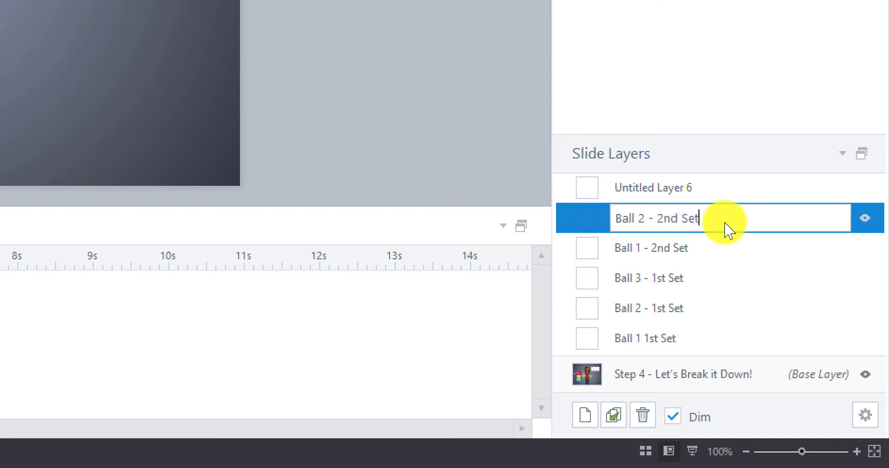
right_click(679, 186)
click(687, 199)
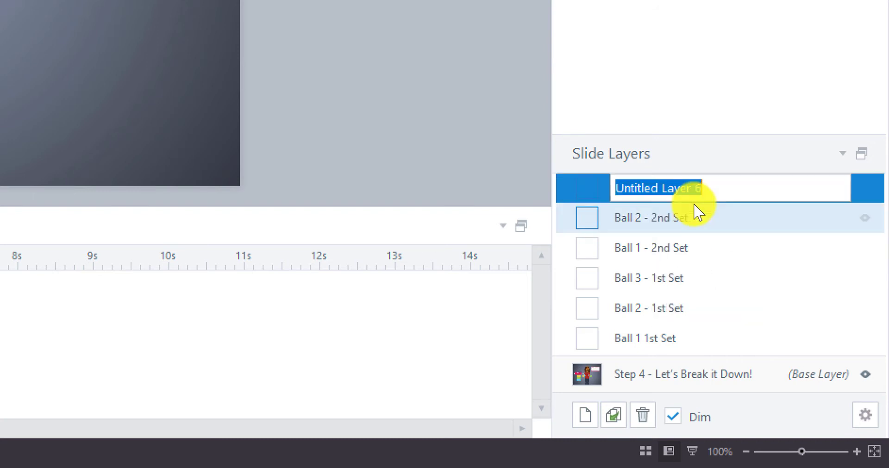
text(Ball 3 - 2nd Set)
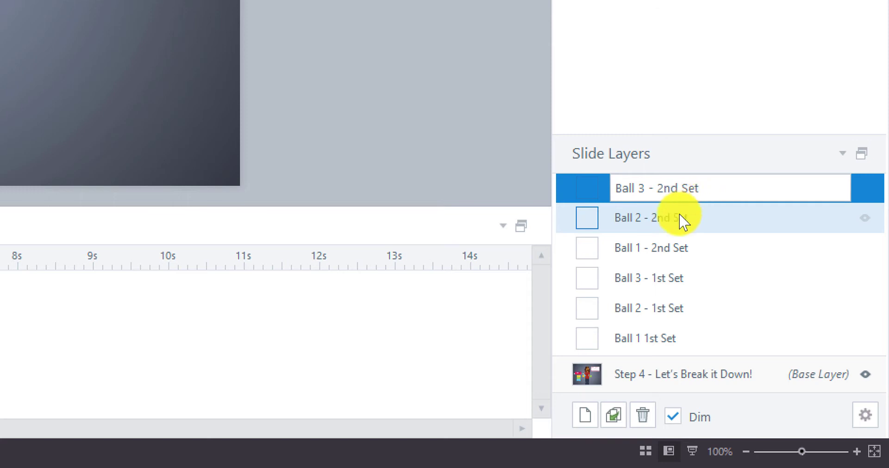
click(677, 221)
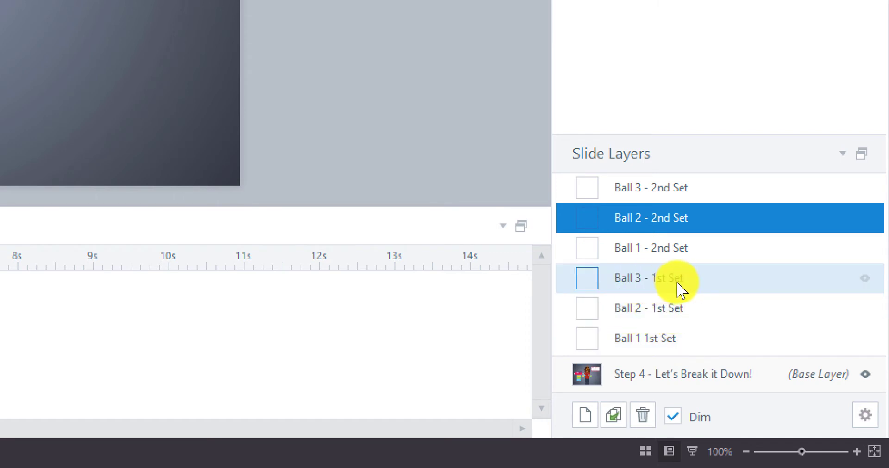
click(678, 253)
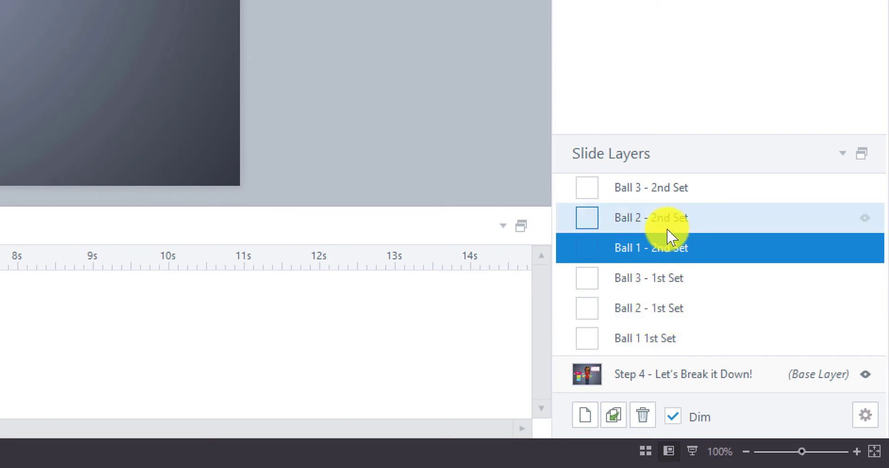
click(654, 225)
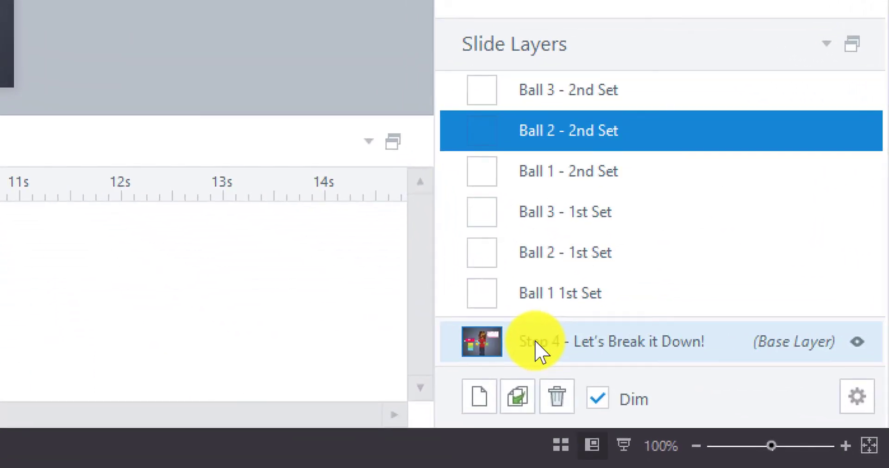
Step: Copy the yellow ball from the base layer and paste it onto the Ball 1 1st Set layer
click(537, 344)
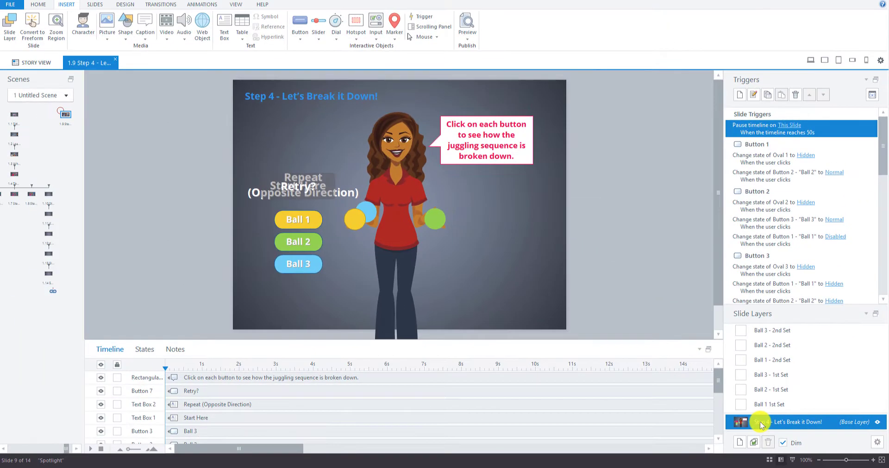
click(354, 222)
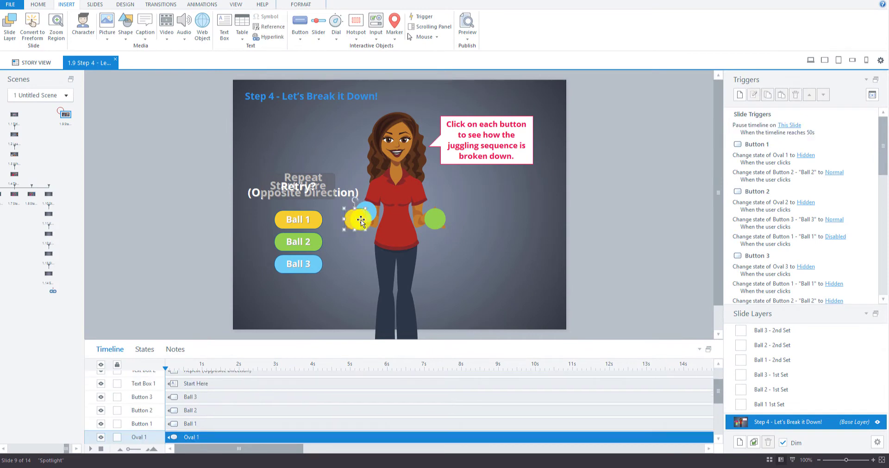
drag(438, 223, 354, 221)
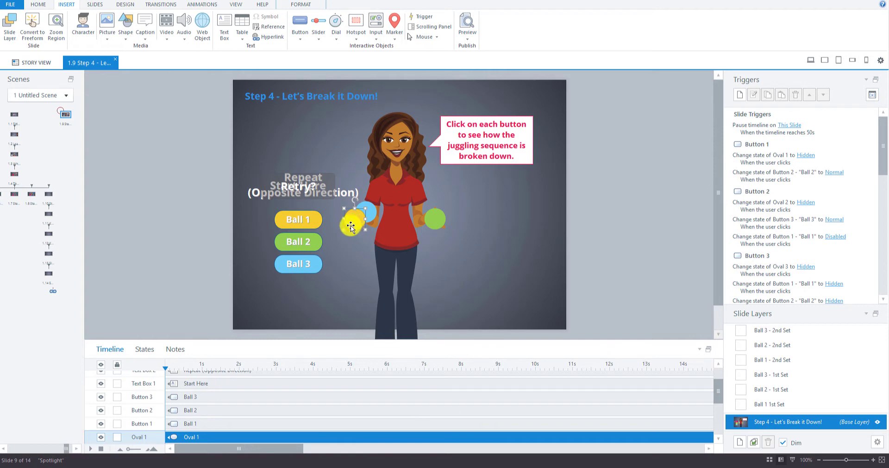
click(742, 405)
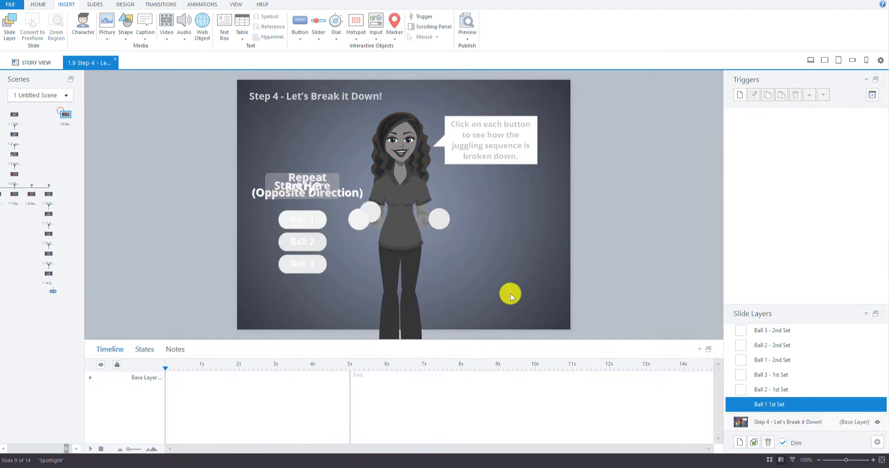
Step: Copy the base layer's green ball onto the Ball 2 - 1st Set layer and the blue ball onto the Ball 3 - 1st Set layer
click(741, 421)
click(438, 224)
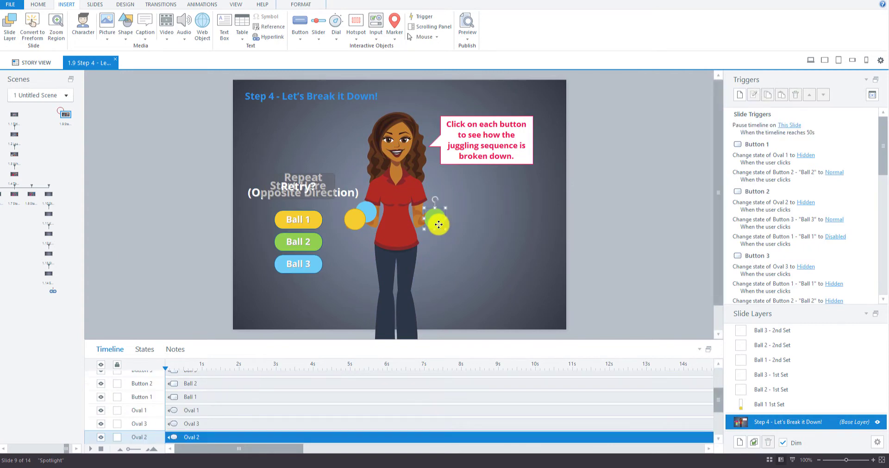
click(749, 389)
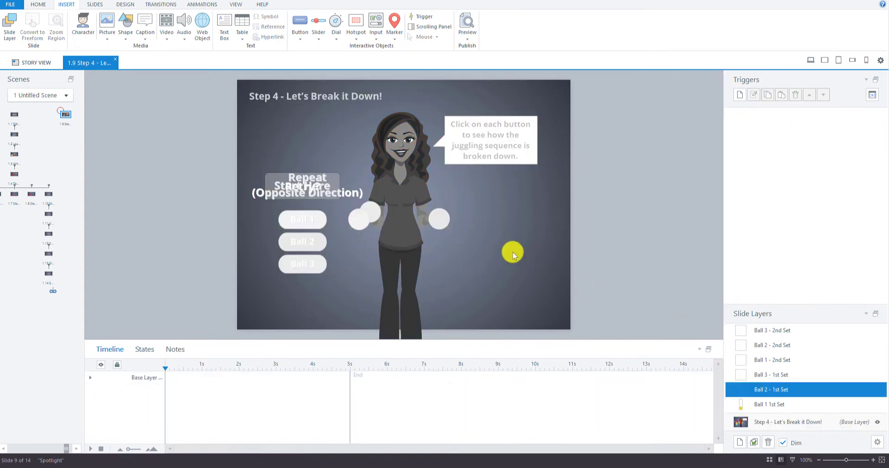
click(760, 422)
click(373, 215)
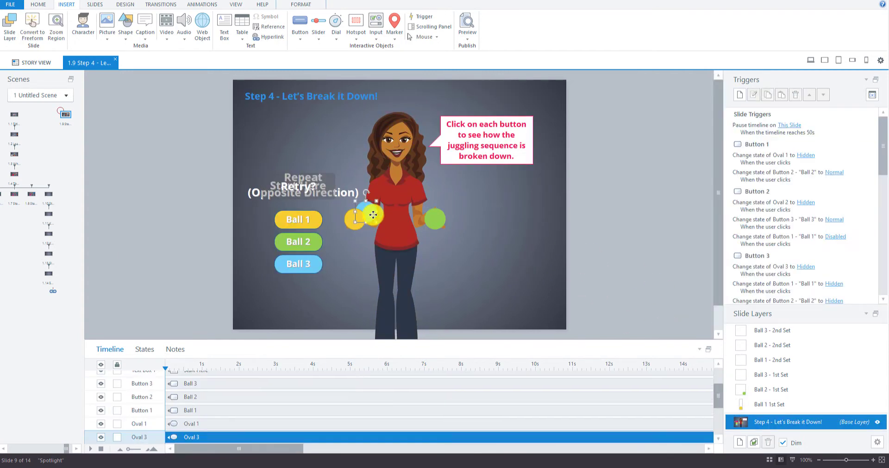
click(763, 374)
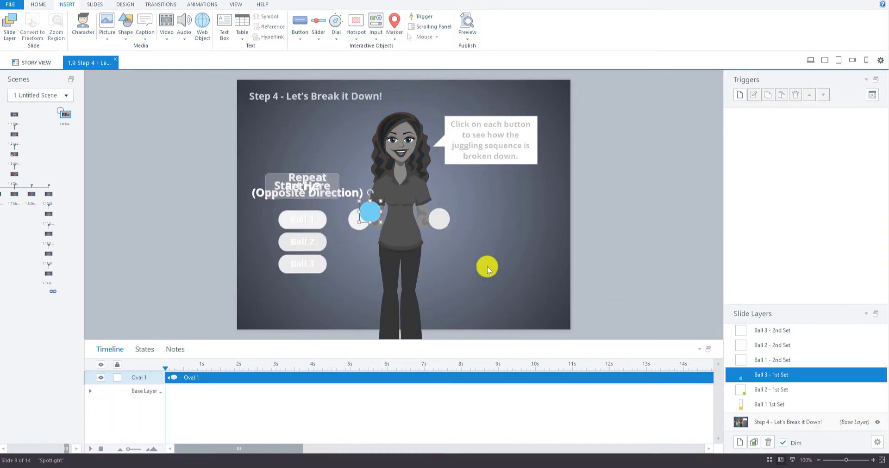
Step: Copy the yellow ball from the base layer and paste it onto the Ball 1 - 2nd Set layer
click(765, 421)
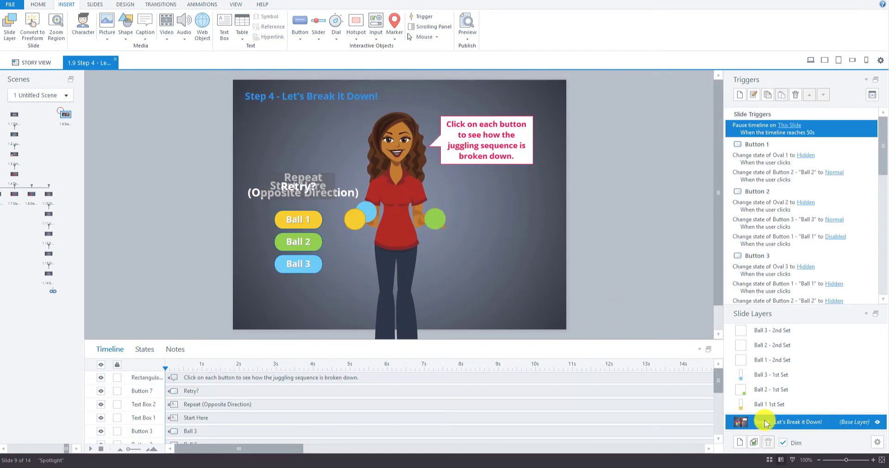
click(358, 225)
click(767, 360)
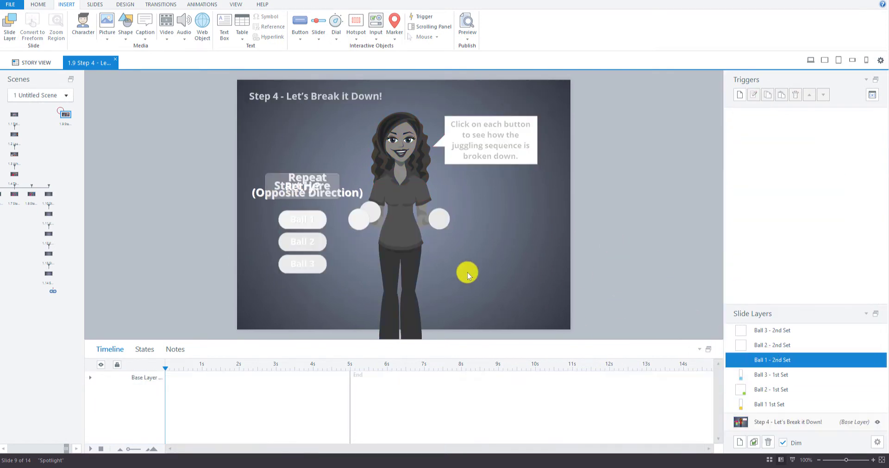
Step: Copy the base layer's green ball onto the Ball 2 - 2nd Set layer and the blue ball onto the Ball 3 - 2nd Set layer
click(735, 421)
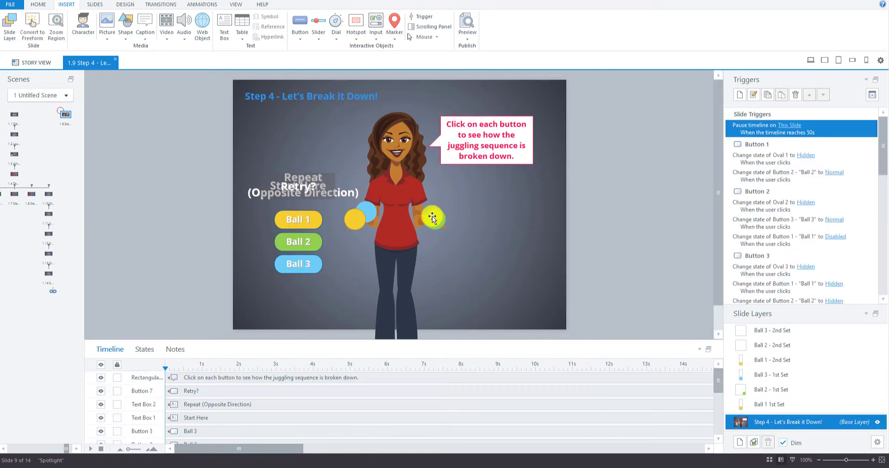
click(432, 218)
click(771, 345)
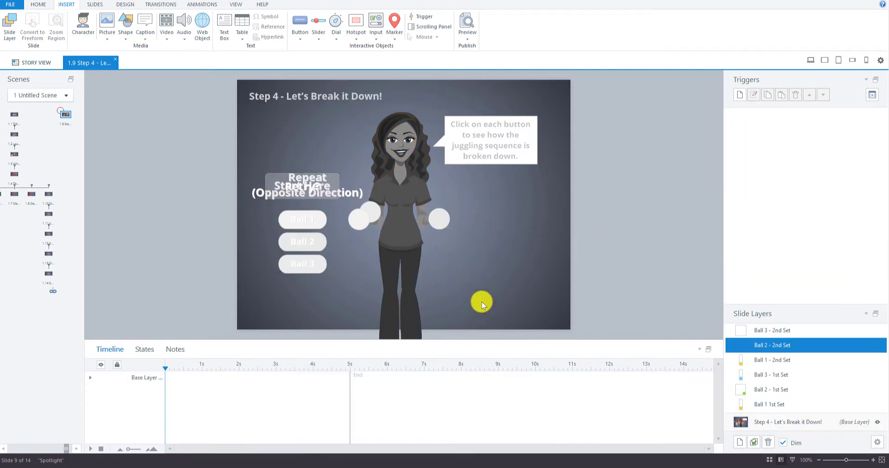
click(752, 421)
click(368, 212)
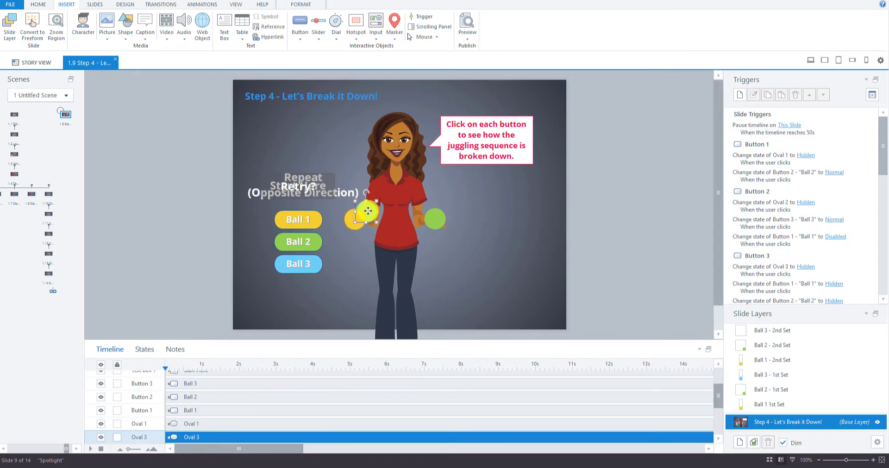
click(755, 330)
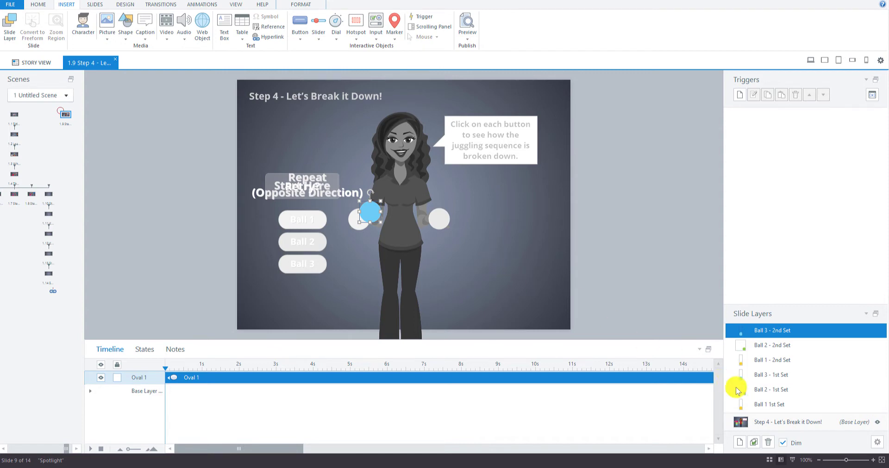
Step: Examine the balls' motion paths on the base layer and the copied ball's path on each of the six ball layers
click(760, 406)
click(758, 391)
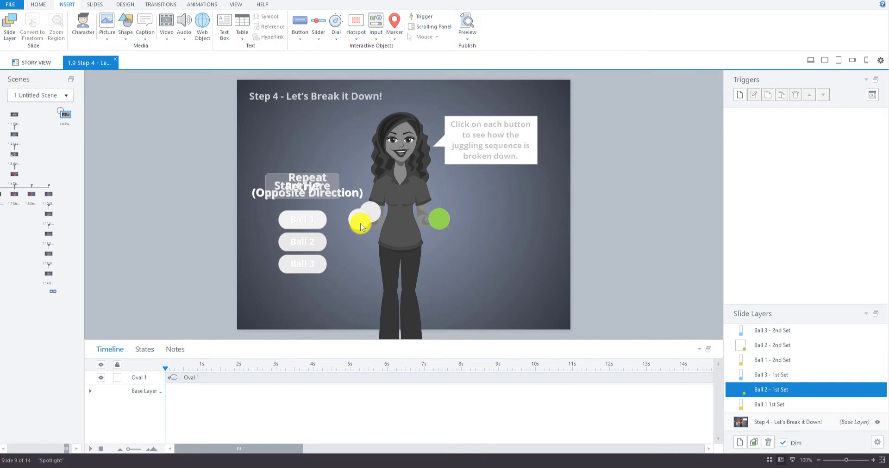
click(763, 422)
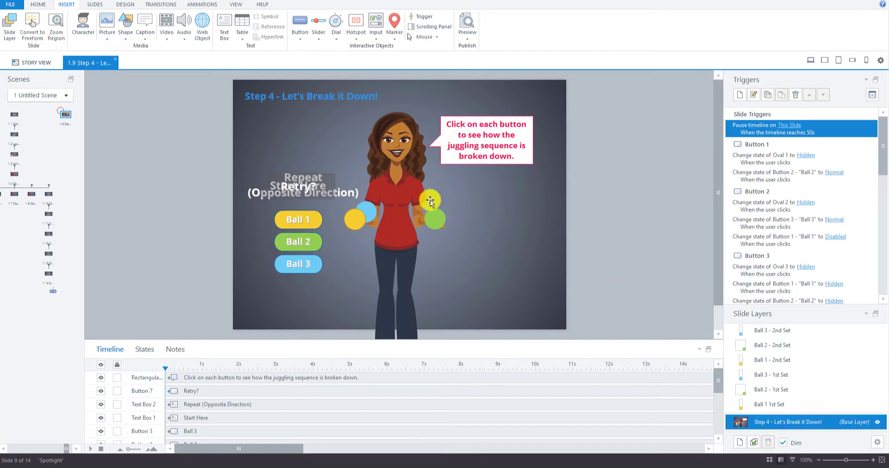
click(356, 226)
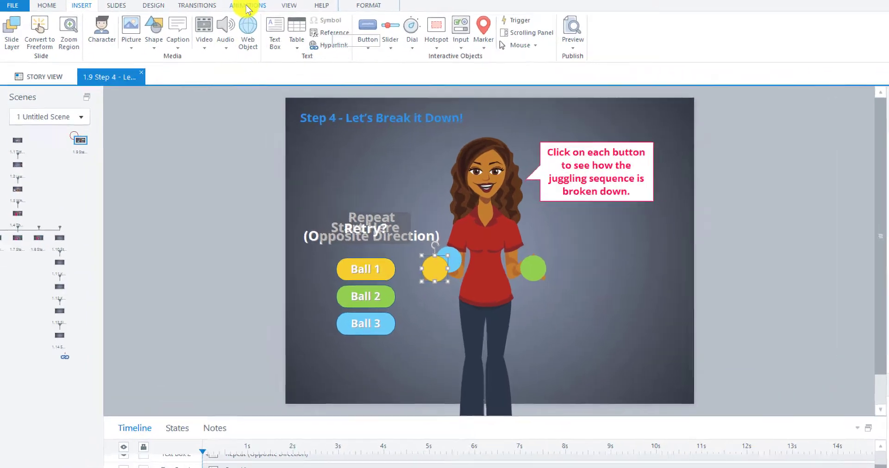
click(203, 6)
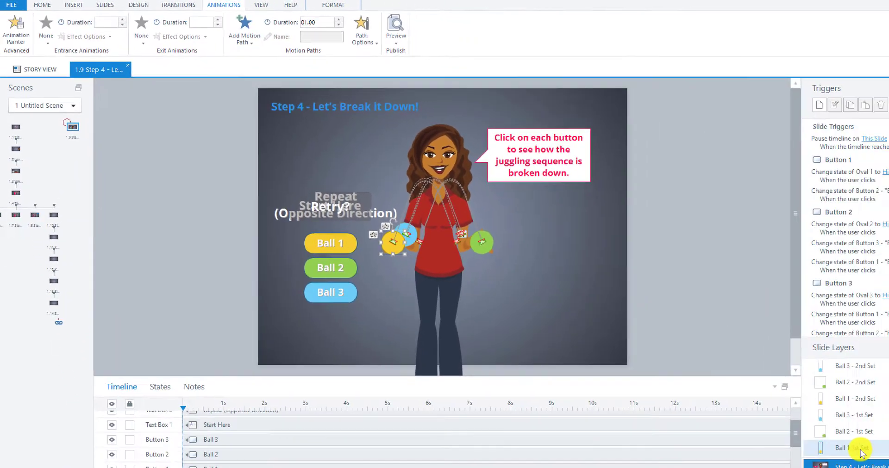
click(768, 404)
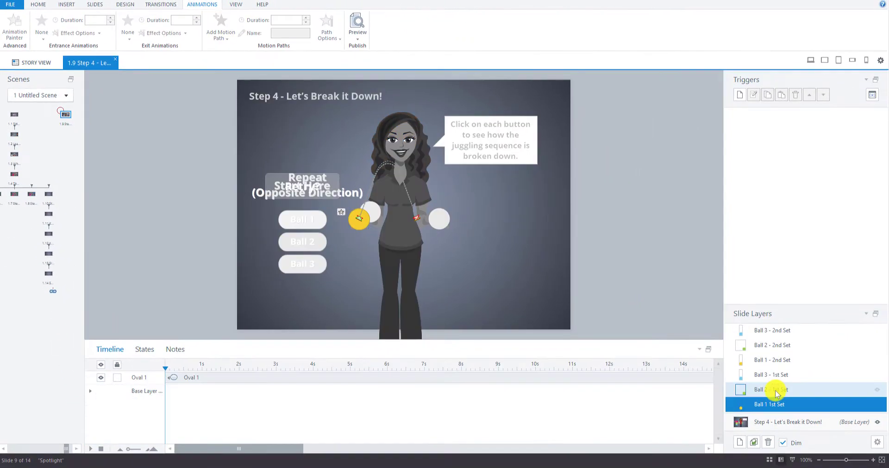
click(775, 390)
click(763, 376)
click(762, 359)
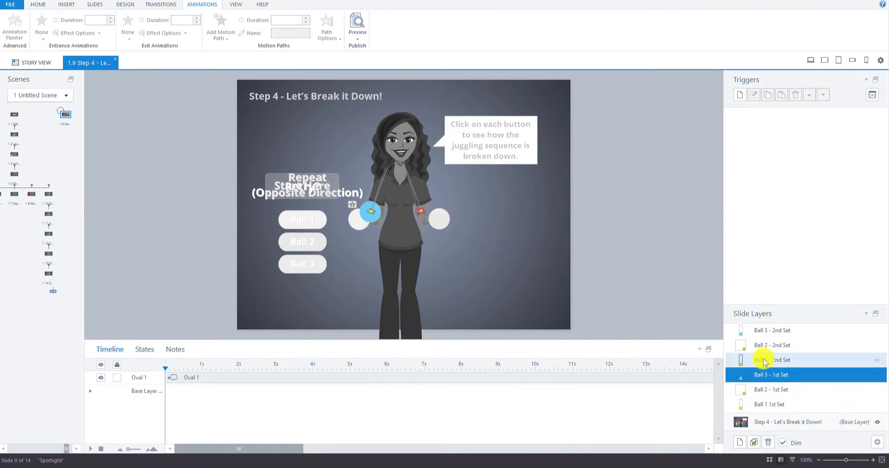
click(763, 347)
click(760, 330)
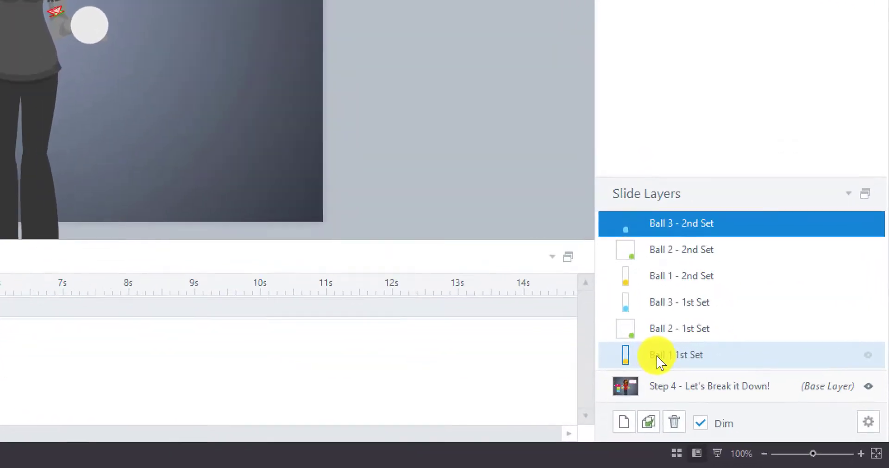
Step: On the Ball 1 1st Set layer, extend the yellow ball's arc motion paths to the character's opposite hand and raise the arcs to face height
click(759, 405)
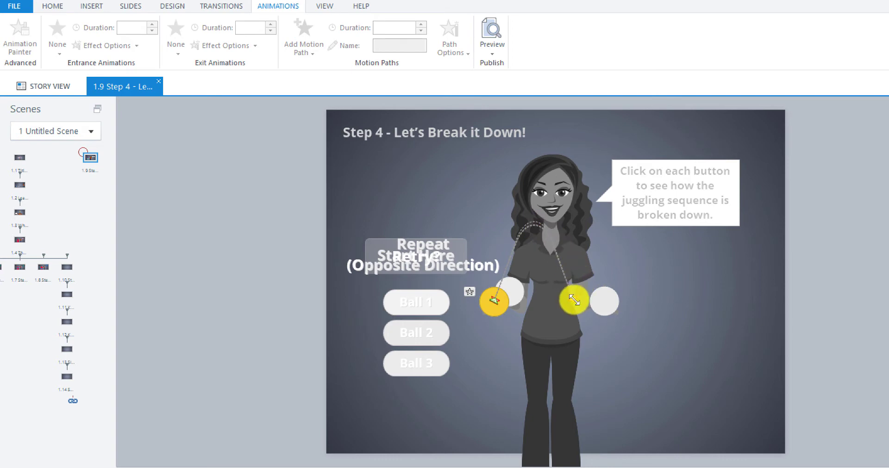
drag(574, 300, 603, 302)
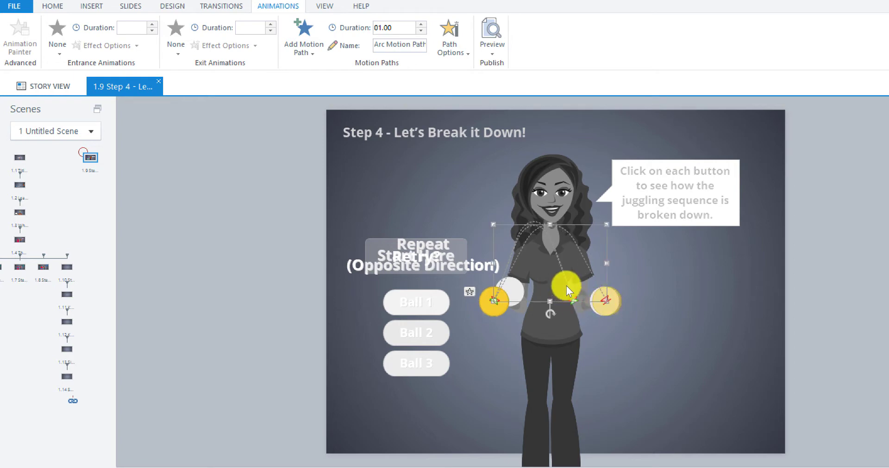
click(575, 299)
drag(573, 302, 605, 301)
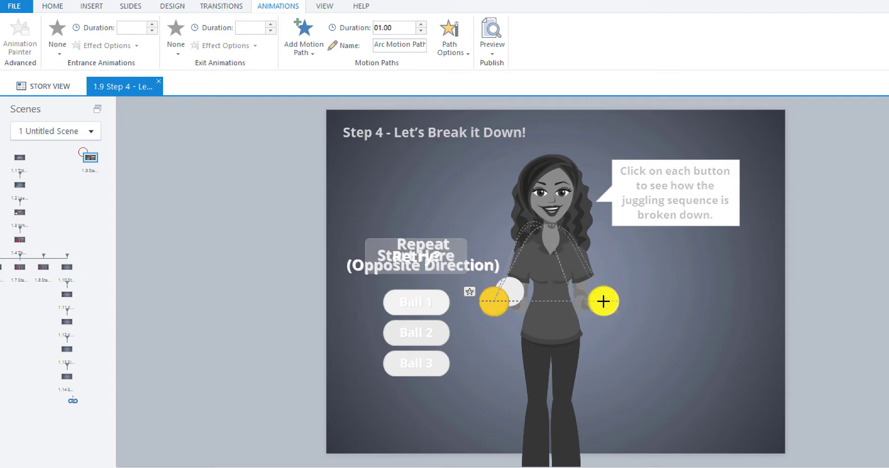
drag(605, 302, 605, 301)
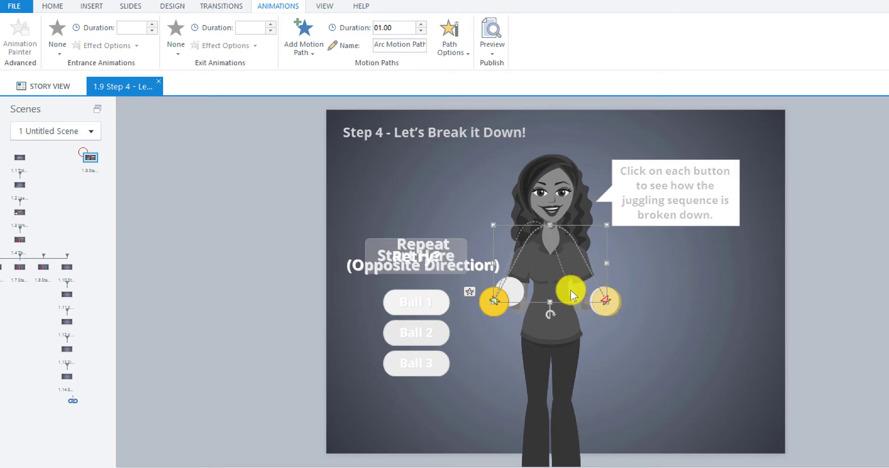
drag(572, 300, 603, 300)
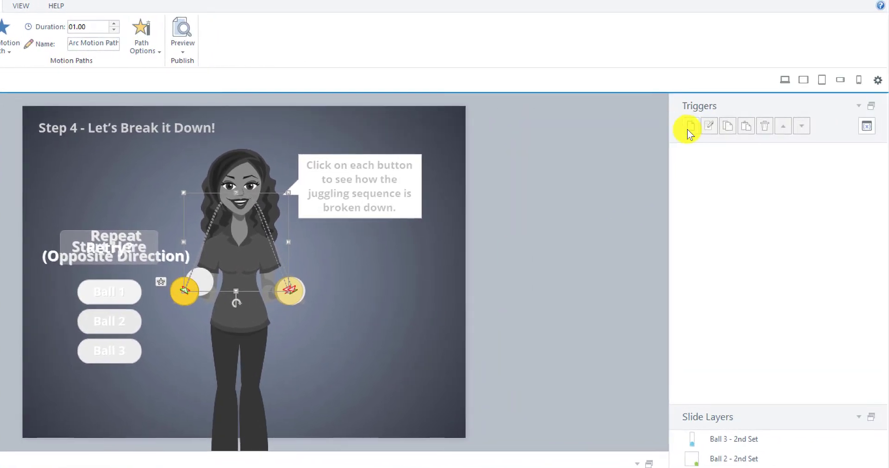
Step: Create a trigger on the Ball 1 1st Set layer that moves the layer's Oval 1 along Arc Motion Path 1
click(688, 128)
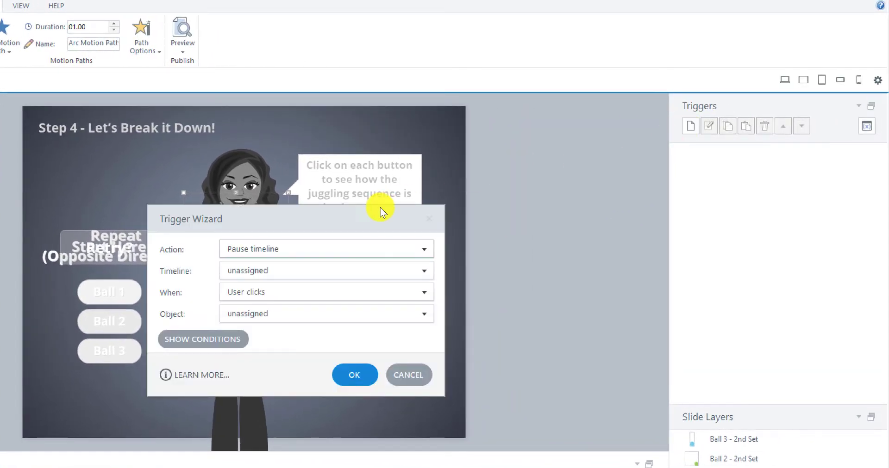
drag(348, 222, 540, 226)
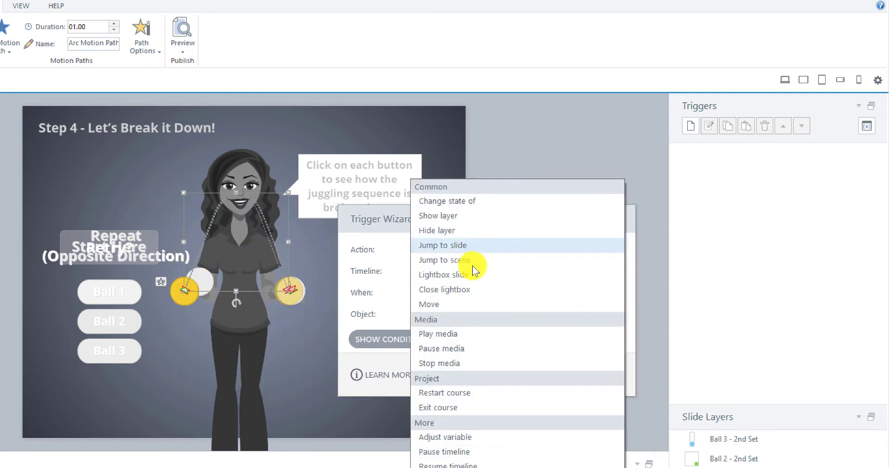
click(438, 304)
click(469, 271)
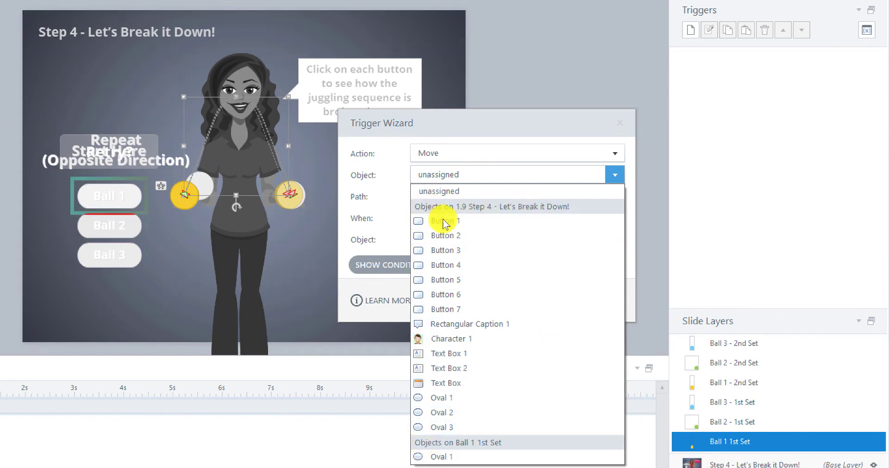
click(444, 457)
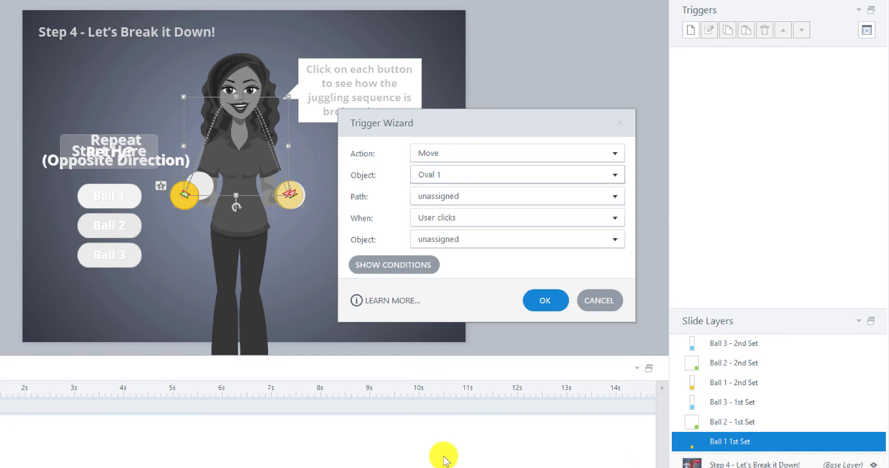
click(614, 198)
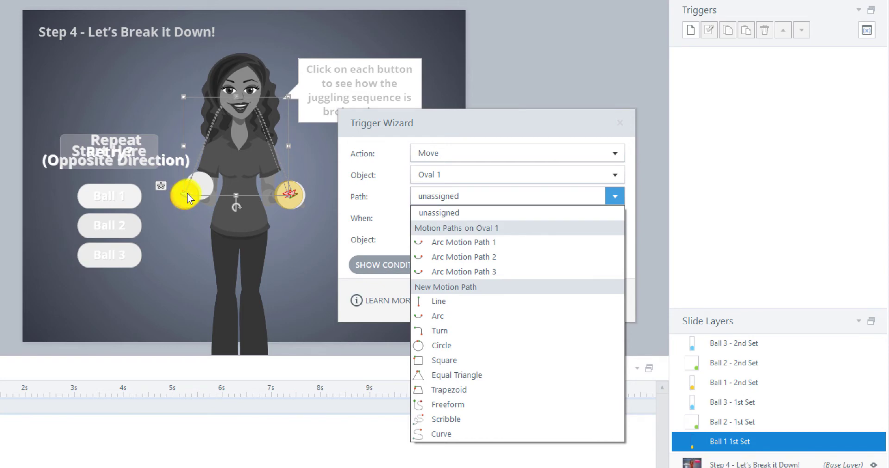
click(466, 244)
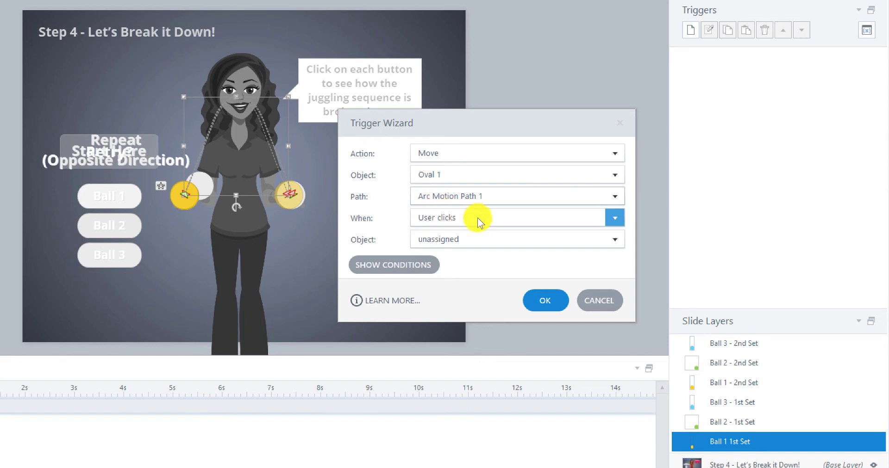
Step: Set the yellow ball's trigger to run when Oval 1's timeline starts, and save it
click(612, 218)
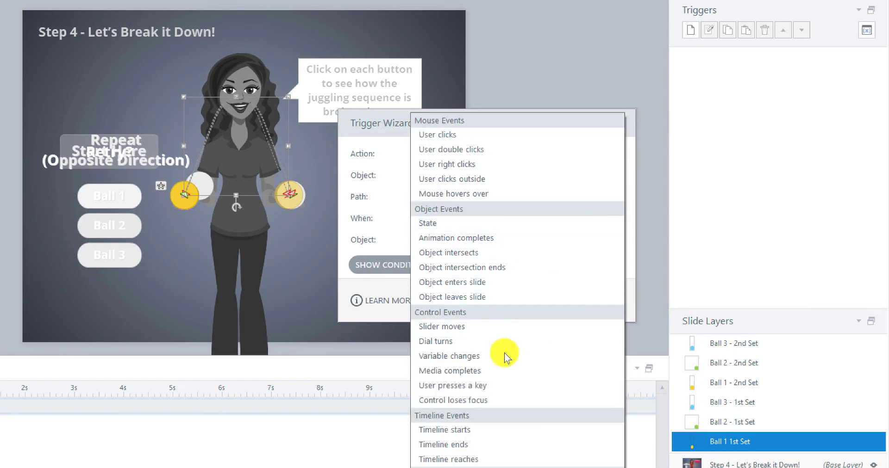
click(473, 430)
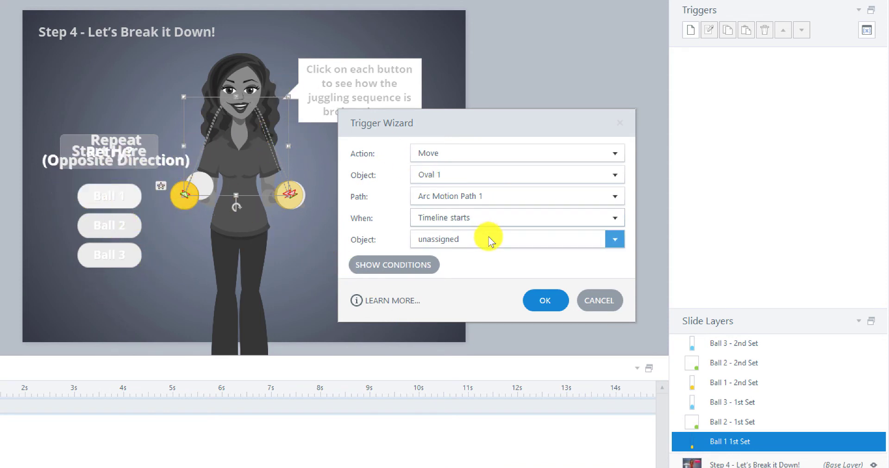
click(613, 237)
click(473, 314)
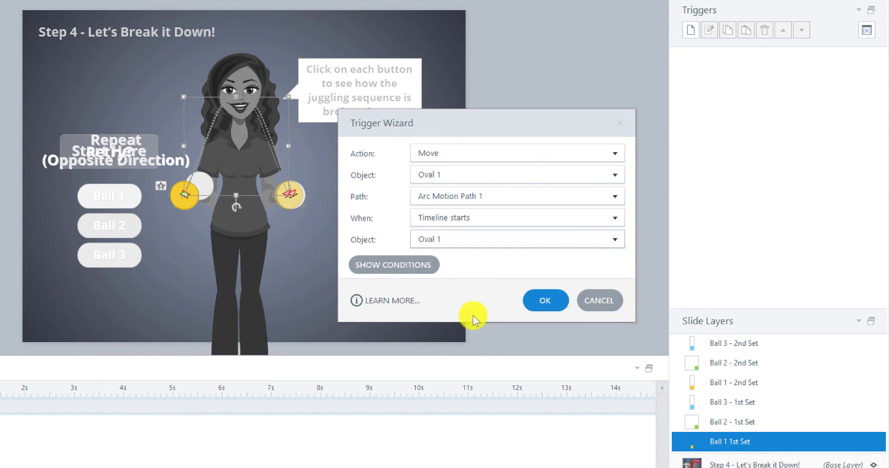
click(540, 301)
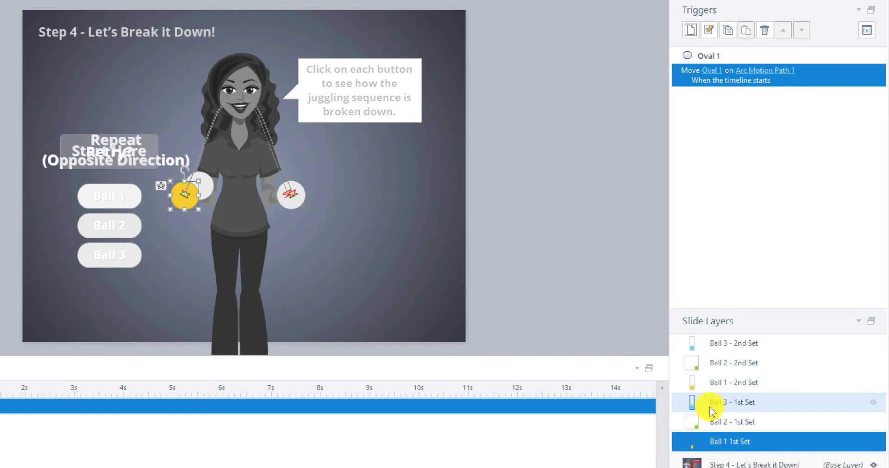
Step: On the Ball 2 - 1st Set layer, extend the green ball's motion paths to the character's opposite hand and raise the arcs to face height
click(735, 421)
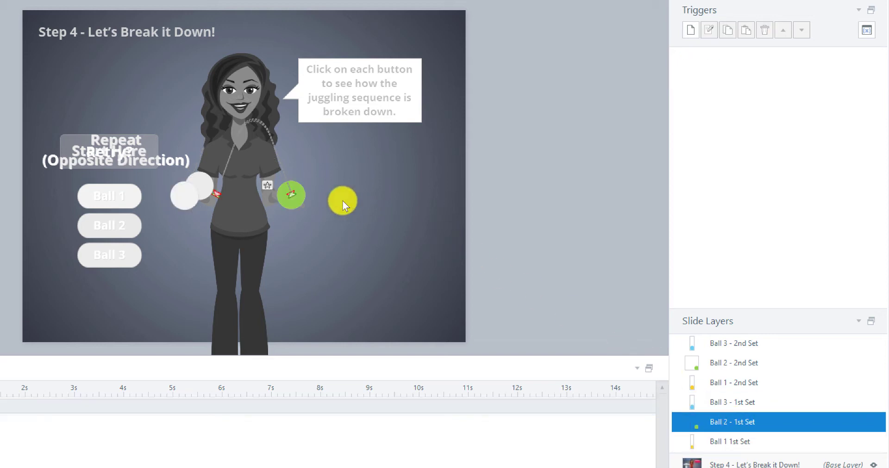
click(230, 156)
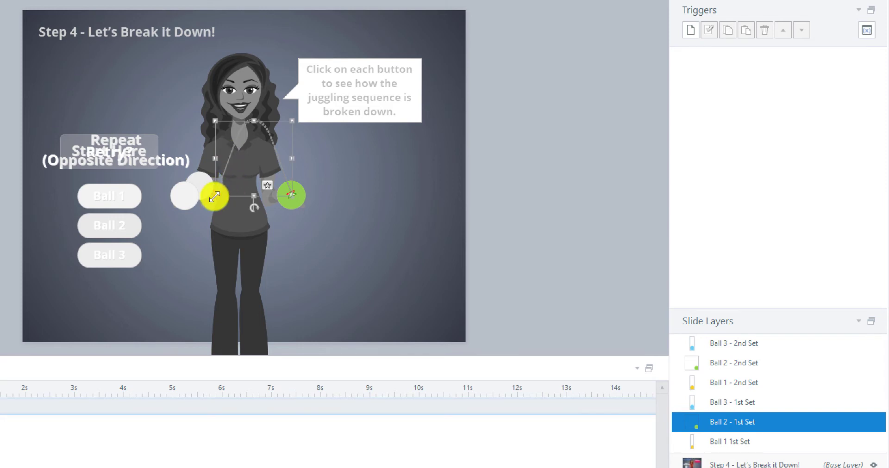
drag(214, 196, 183, 196)
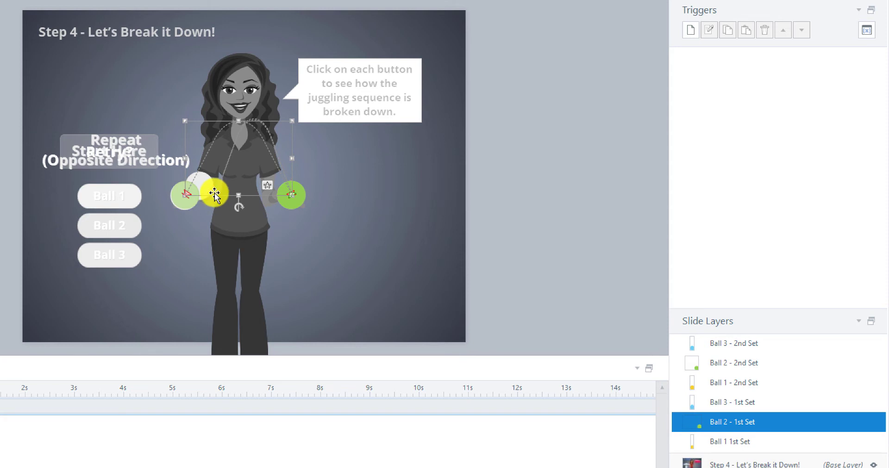
key(ctrl+z)
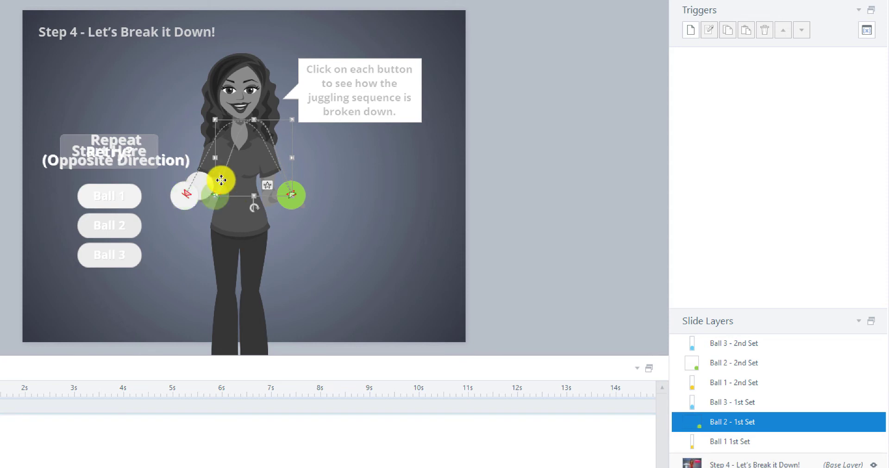
click(185, 194)
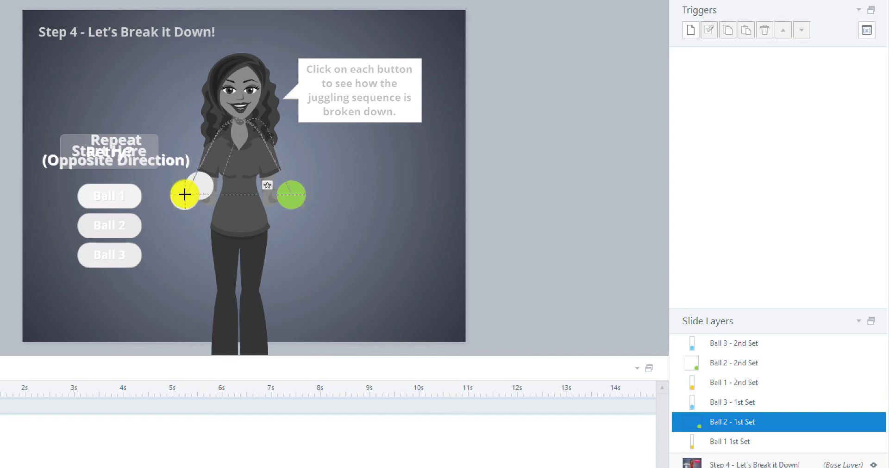
drag(185, 194, 291, 204)
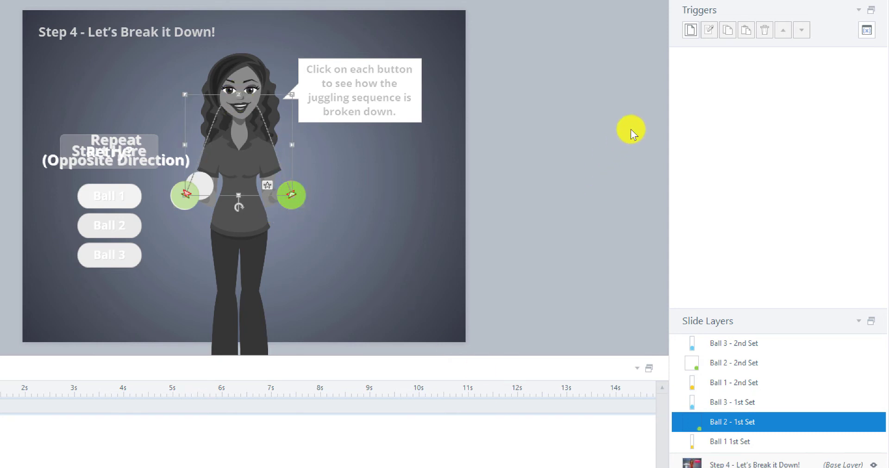
Step: Create a trigger on the Ball 2 - 1st Set layer that moves the layer's Oval 1 along Arc Motion Path 1
click(689, 31)
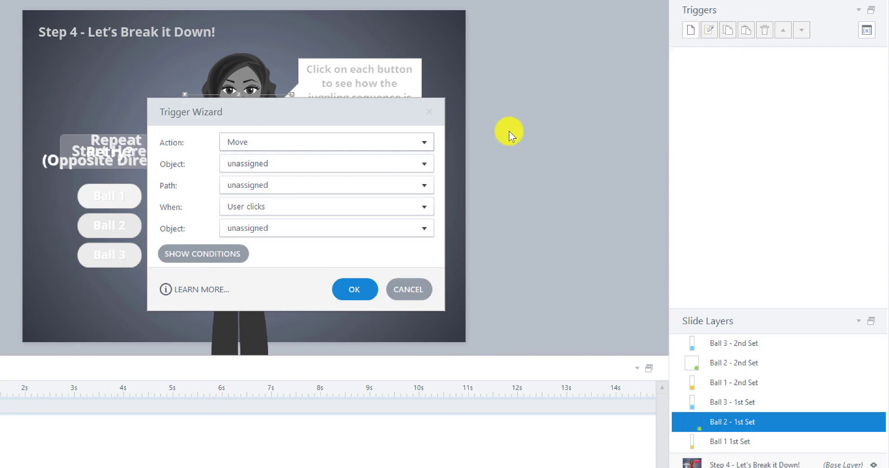
drag(341, 116, 532, 114)
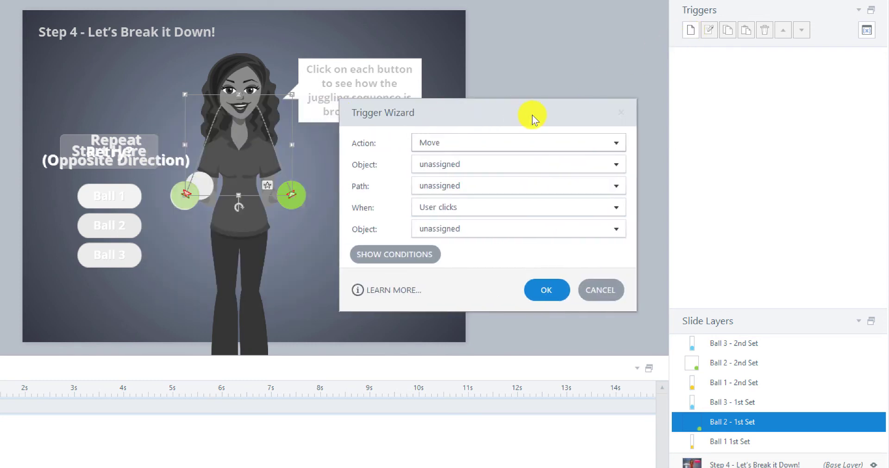
click(611, 166)
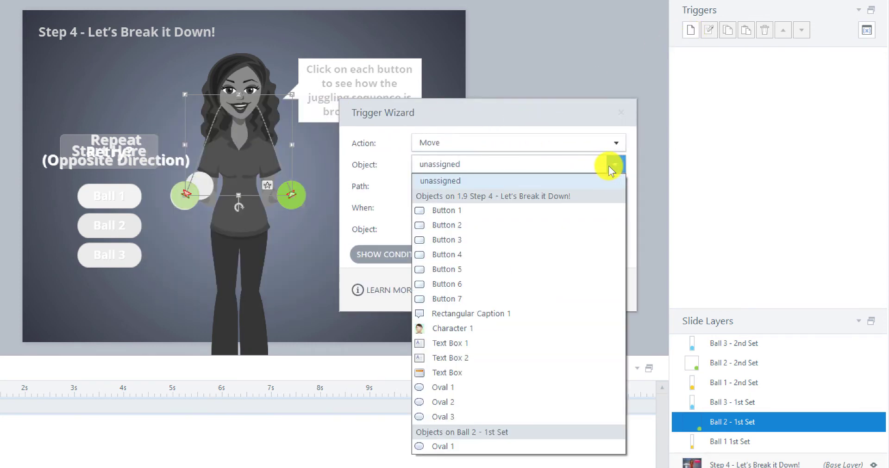
click(452, 447)
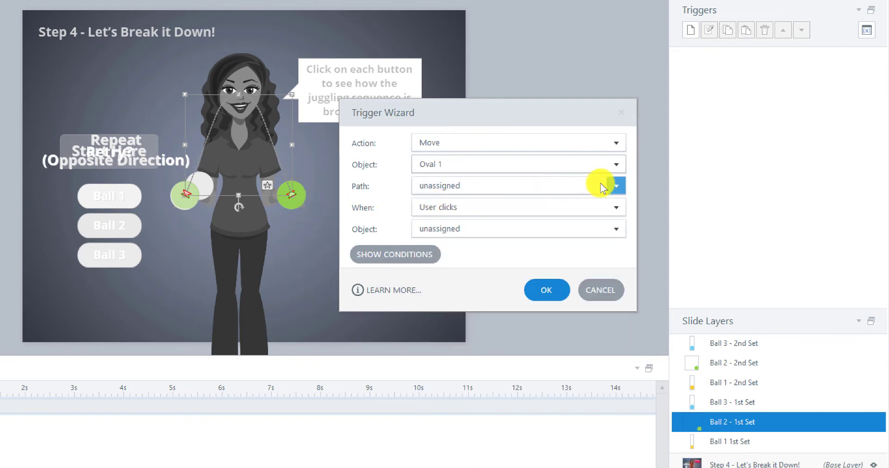
click(619, 185)
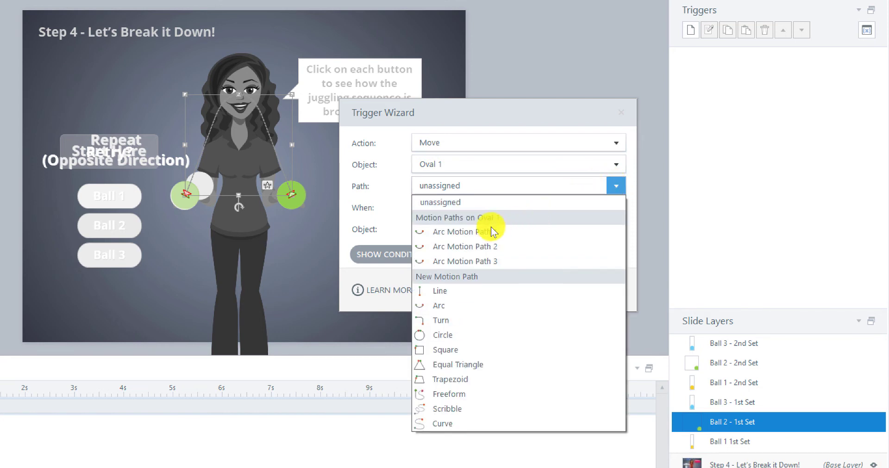
click(474, 232)
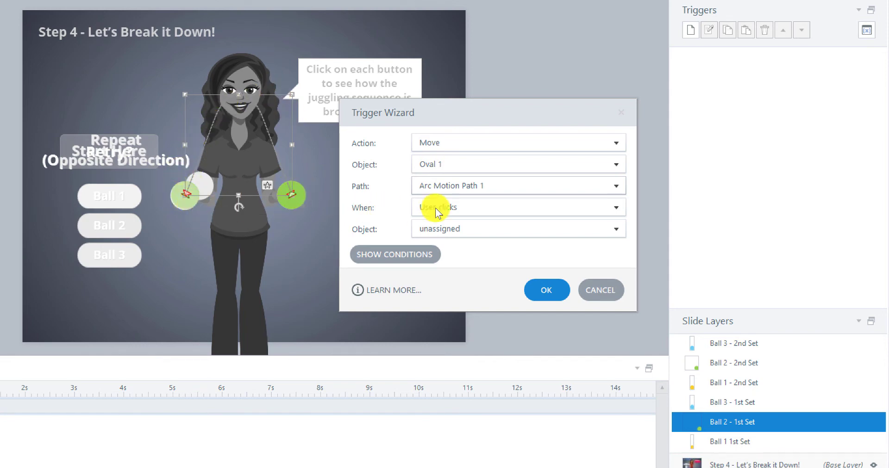
Step: Set the green ball's trigger to run when Oval 1's timeline starts, and save it
click(615, 208)
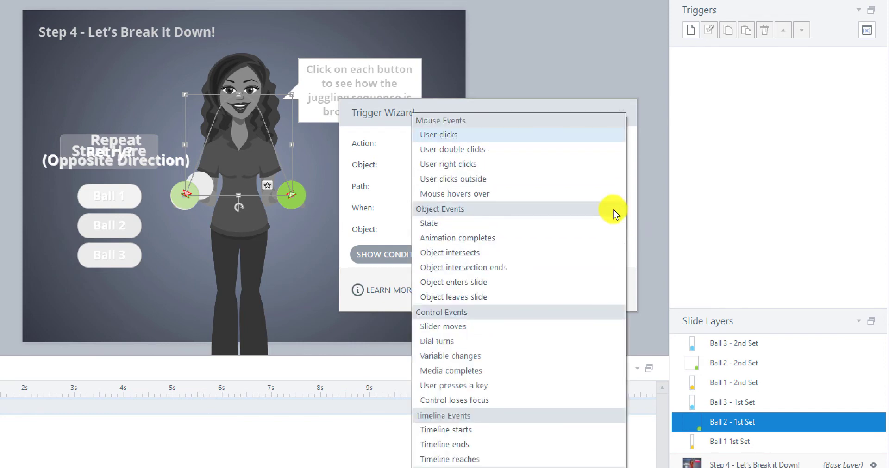
click(494, 429)
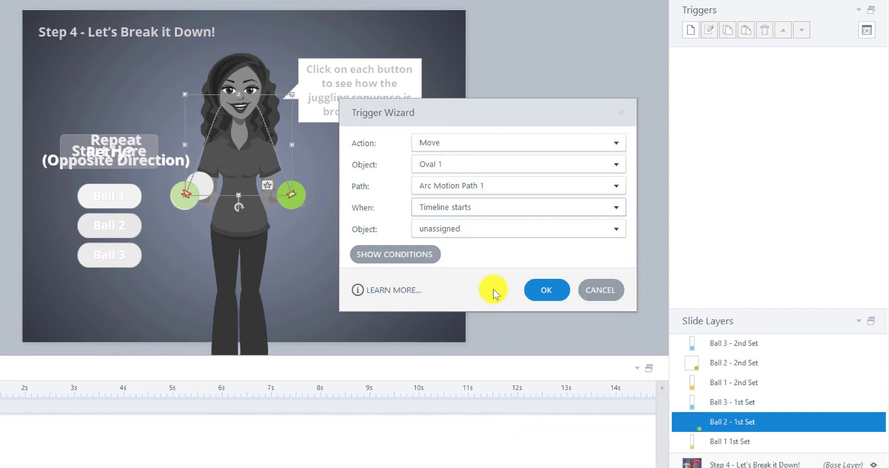
click(615, 229)
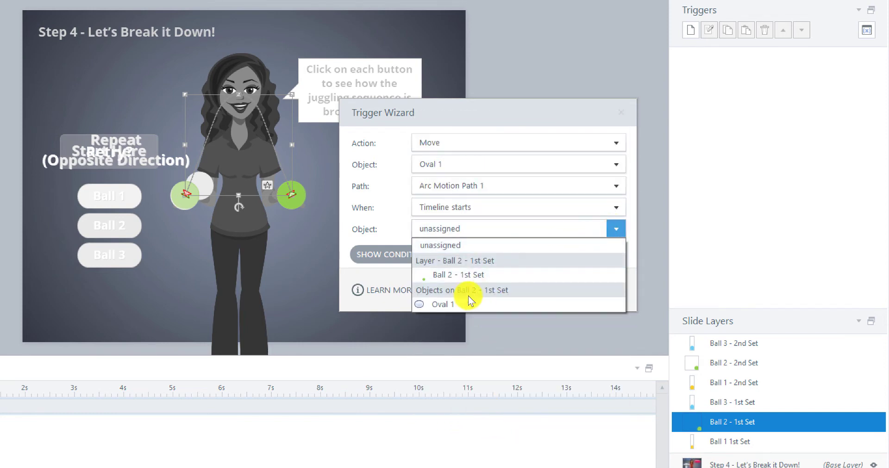
click(443, 303)
click(547, 288)
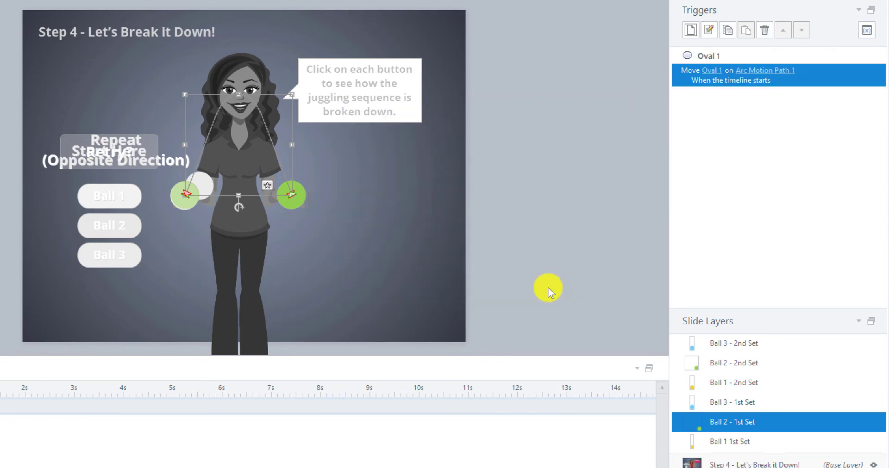
Step: On the Ball 3 - 1st Set layer, extend the blue ball's motion paths to the character's opposite hand and raise the arcs to face height
click(725, 407)
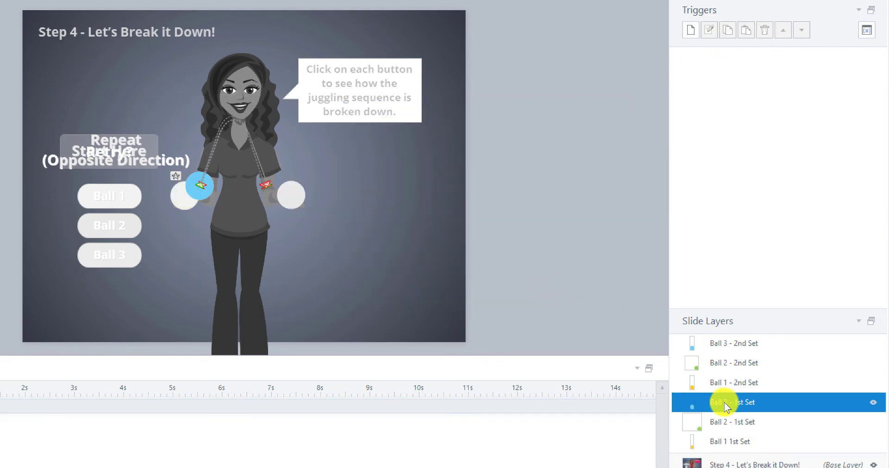
click(195, 188)
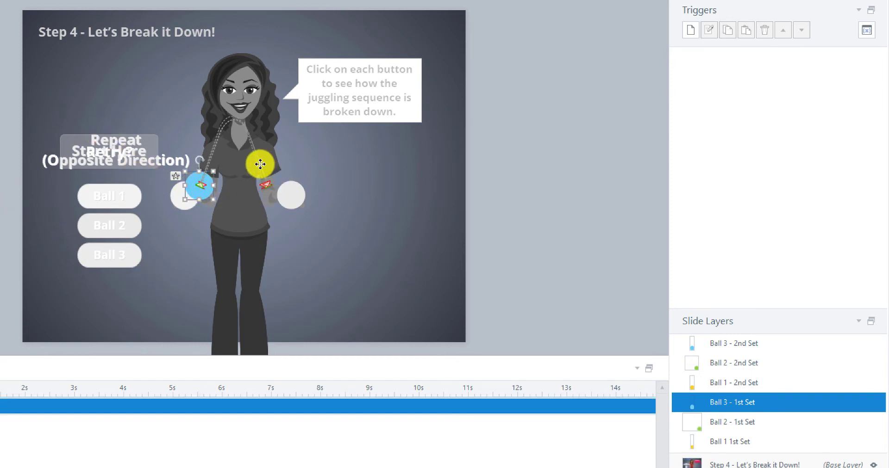
click(260, 164)
drag(271, 184, 288, 188)
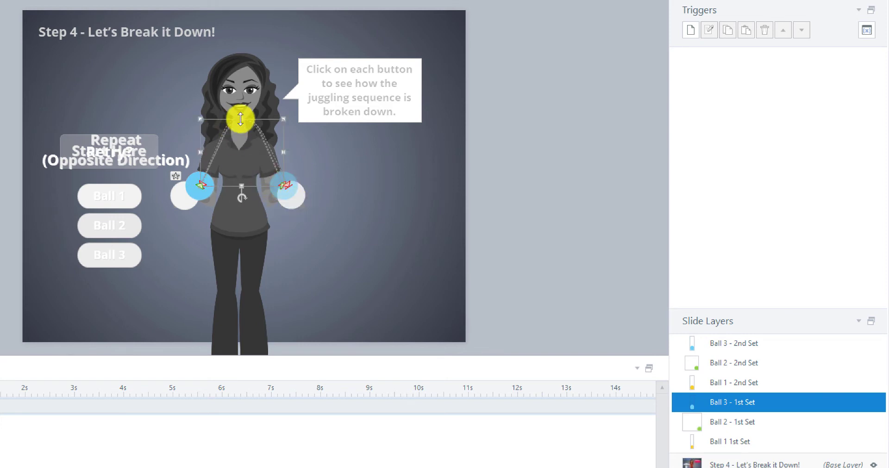
drag(241, 119, 240, 87)
click(240, 89)
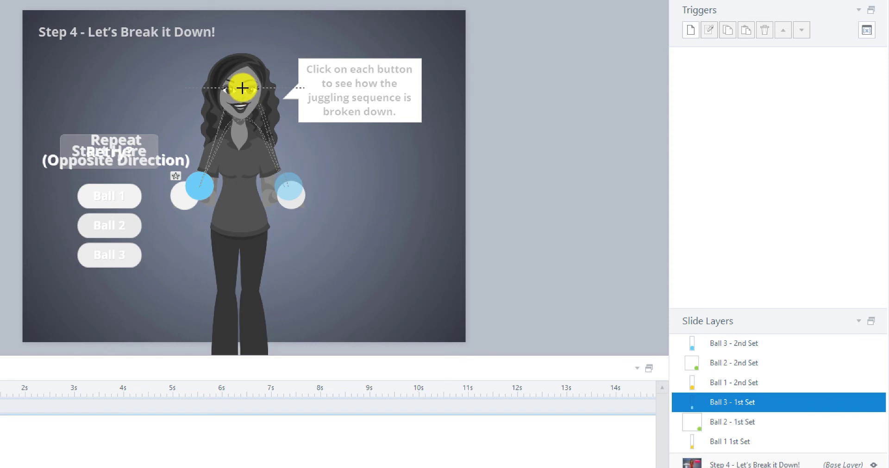
click(242, 113)
click(240, 90)
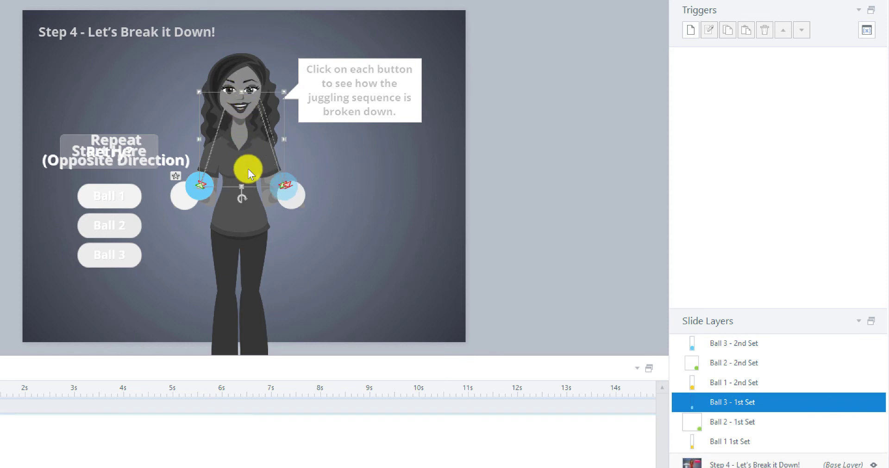
Step: Create a trigger on the Ball 3 - 1st Set layer that moves the layer's Oval 1 along Arc Motion Path 1
click(211, 186)
click(687, 28)
drag(374, 118, 552, 114)
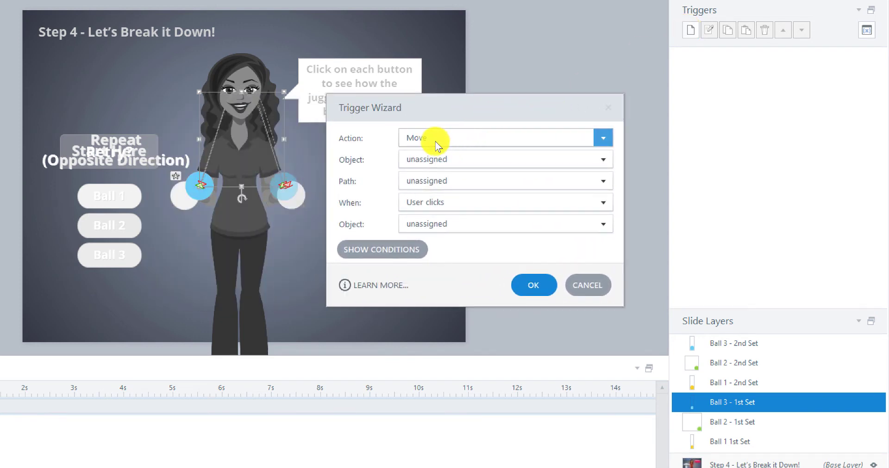
click(604, 159)
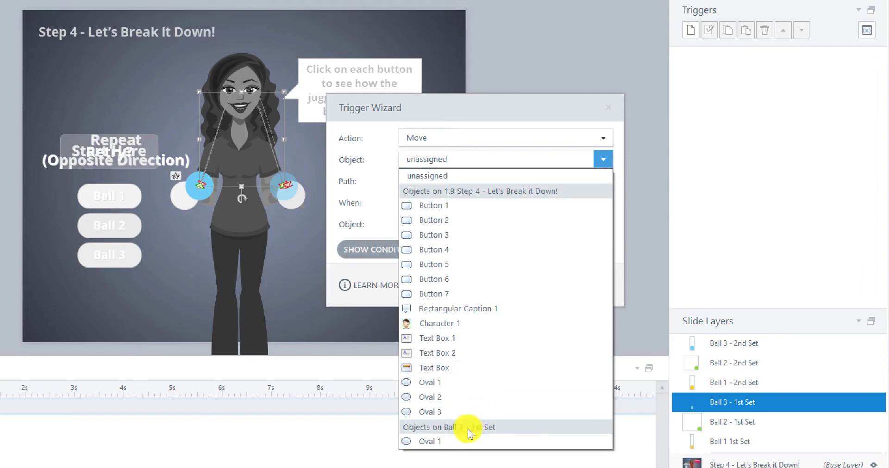
click(442, 446)
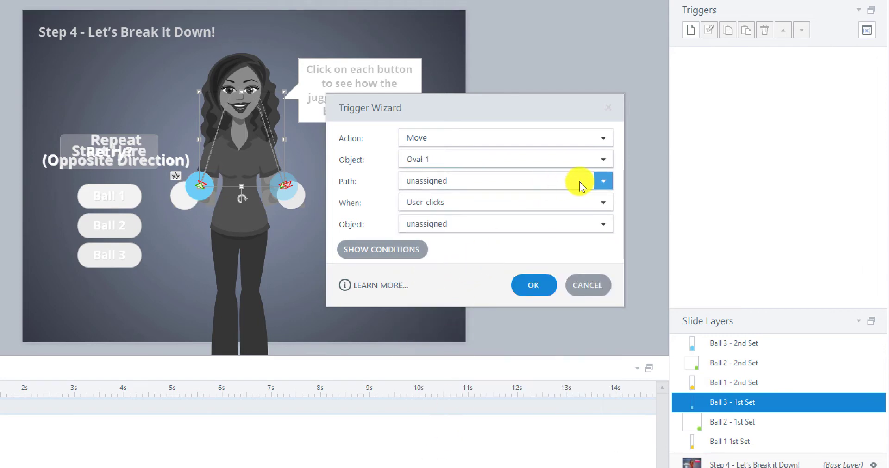
click(602, 182)
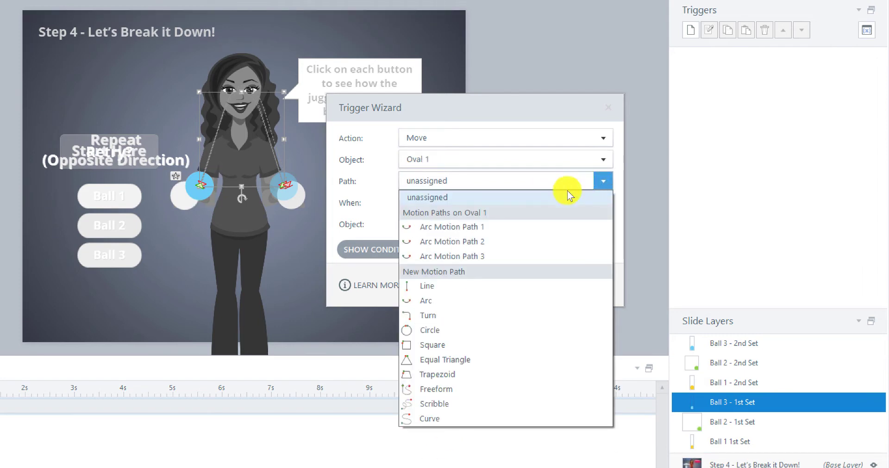
click(498, 228)
Step: Set the blue ball's move trigger to run when Oval 1's timeline starts, and save it
click(607, 201)
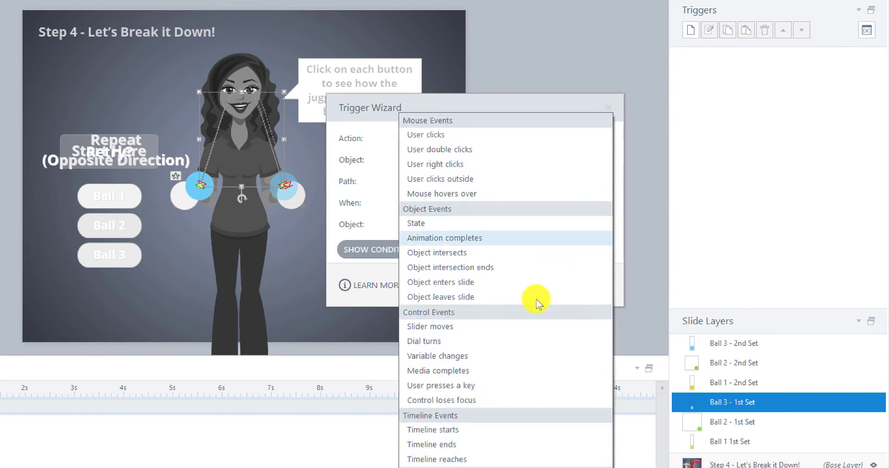
click(465, 427)
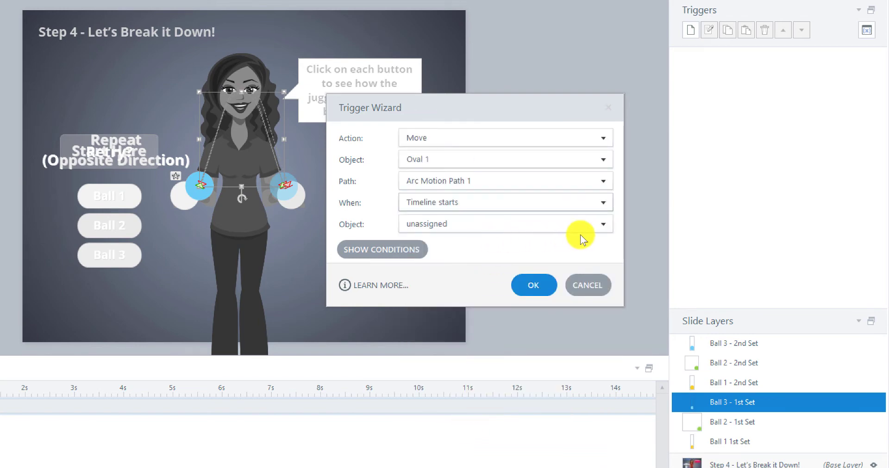
click(603, 222)
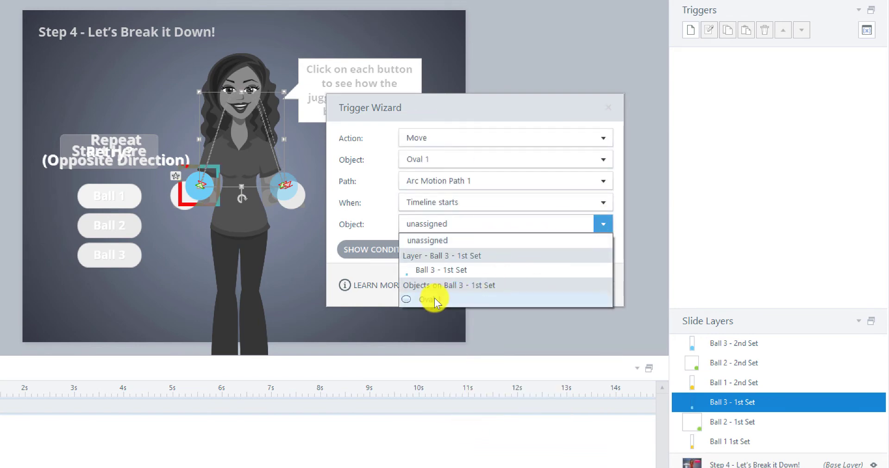
click(433, 299)
click(528, 282)
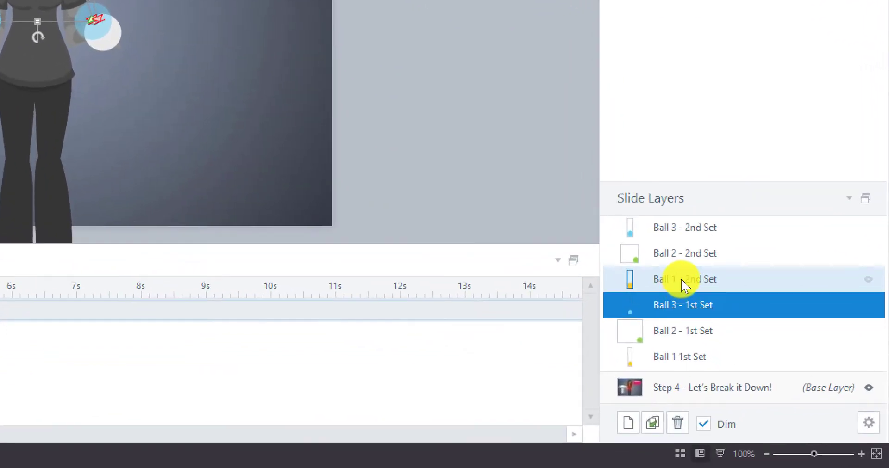
Step: On the Ball 1 - 2nd Set layer, extend the yellow ball's motion paths to the opposite hand and raise the arcs to face height
click(681, 280)
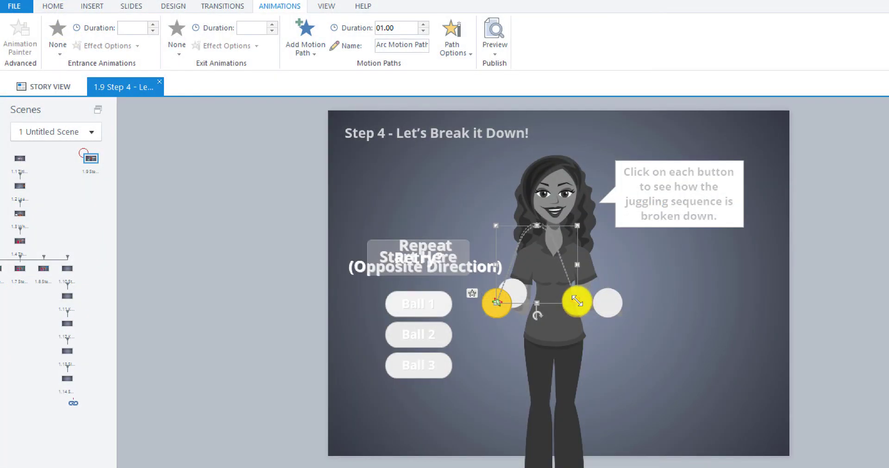
click(602, 304)
drag(572, 294, 552, 198)
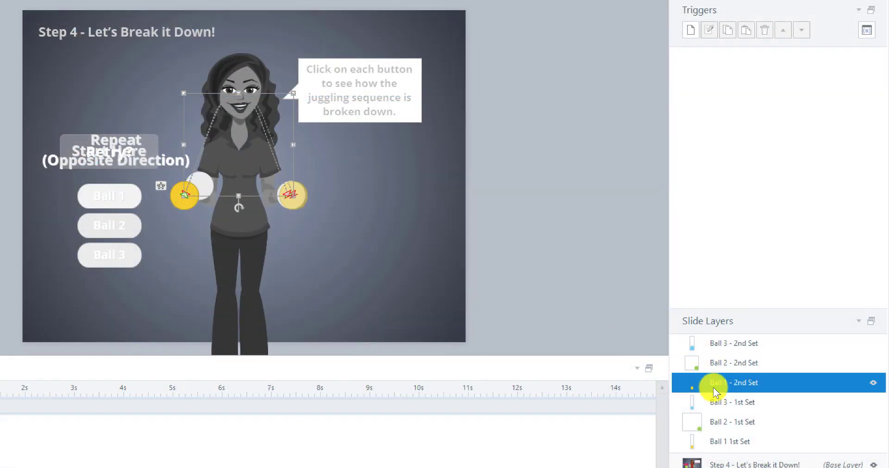
Step: Create a trigger on the Ball 1 - 2nd Set layer that moves the layer's Oval 1 along Arc Motion Path 2
click(689, 30)
drag(306, 115, 471, 114)
click(589, 162)
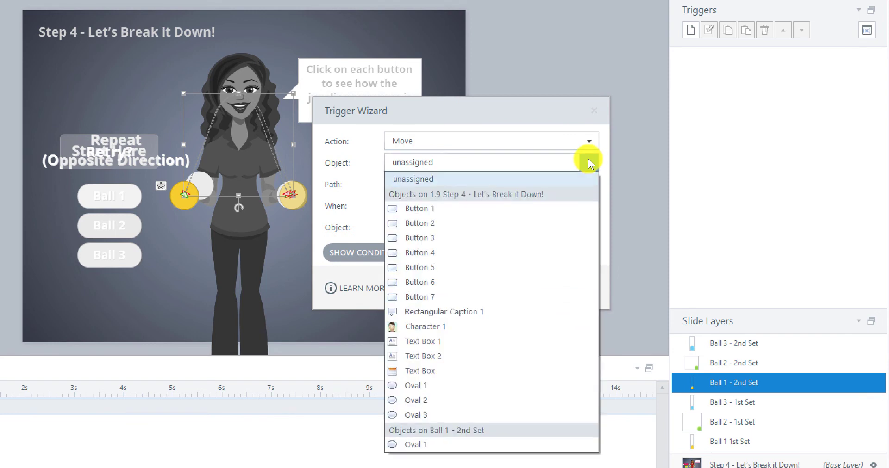
click(432, 443)
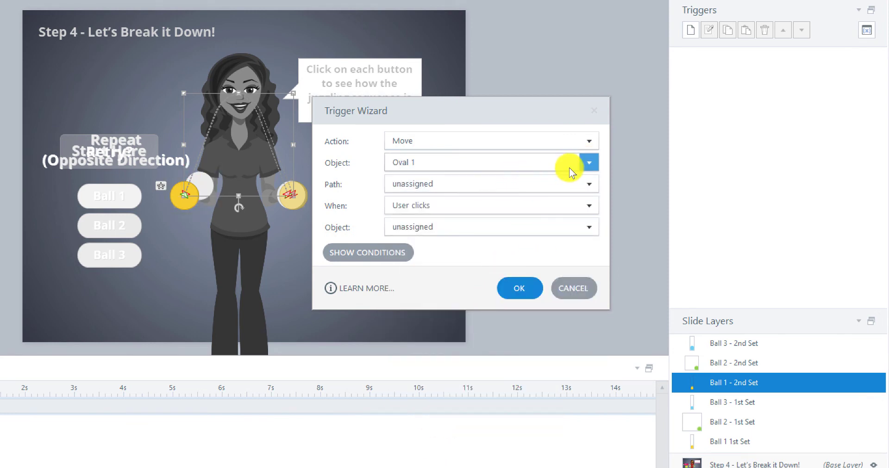
click(590, 181)
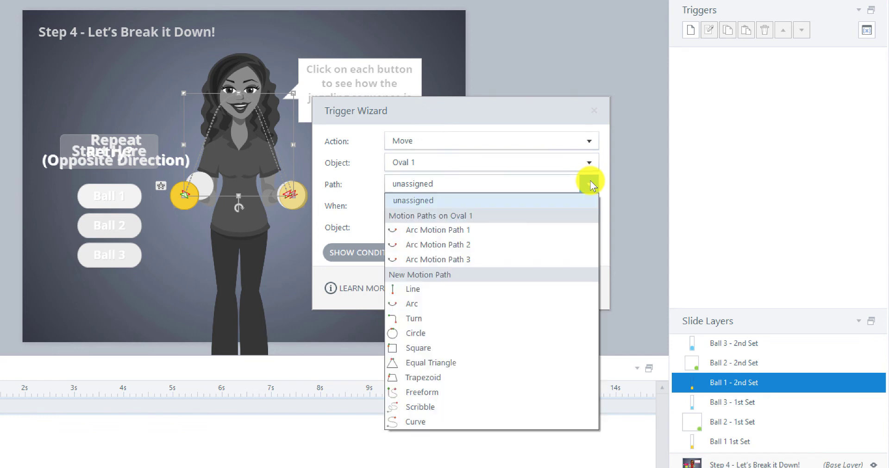
click(460, 244)
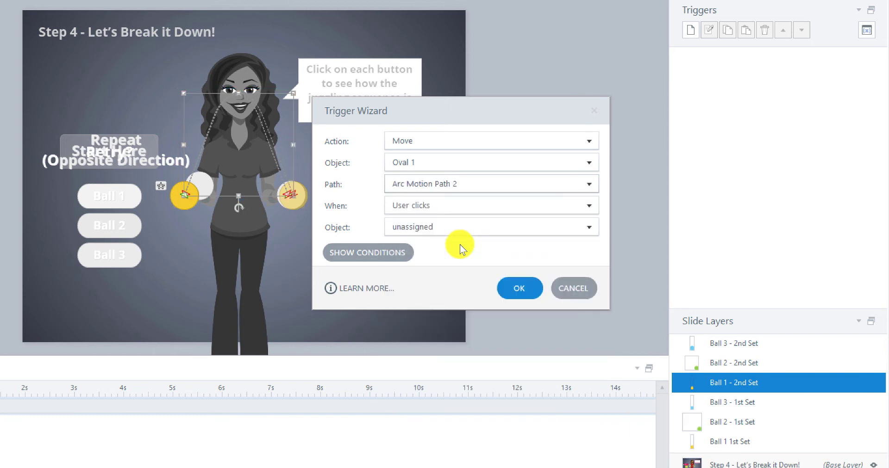
Step: Set the Ball 1 - 2nd Set move trigger to run when Oval 1's timeline starts, and save it
click(581, 206)
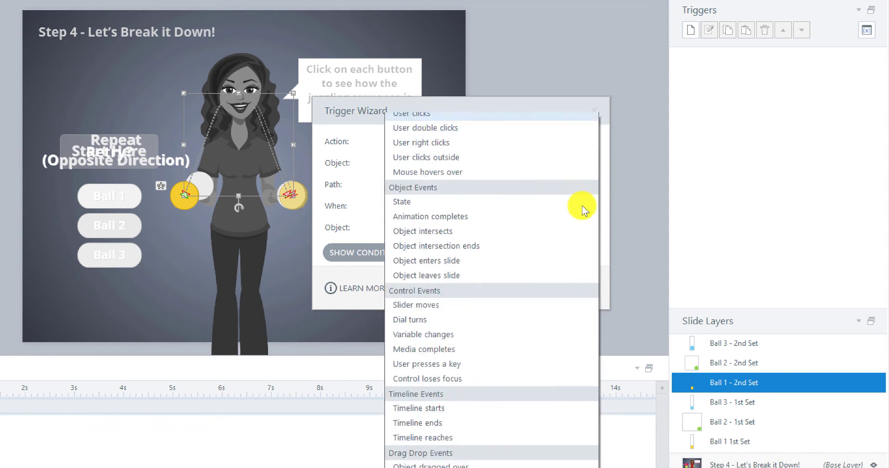
click(449, 431)
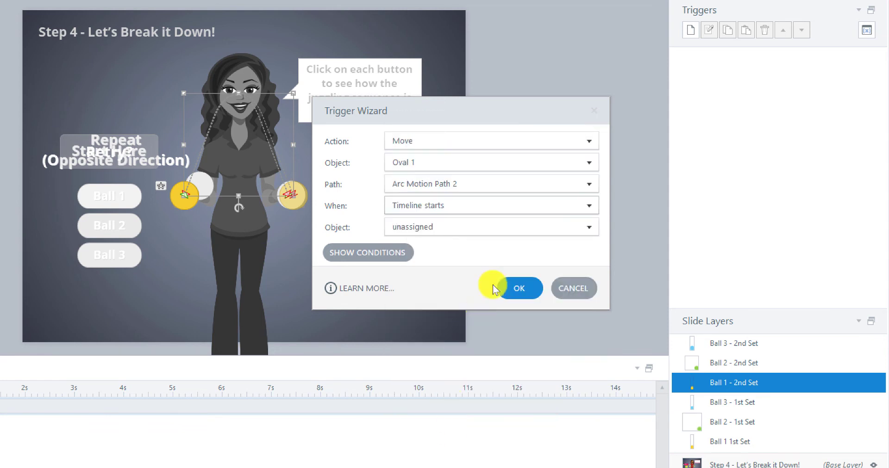
click(578, 228)
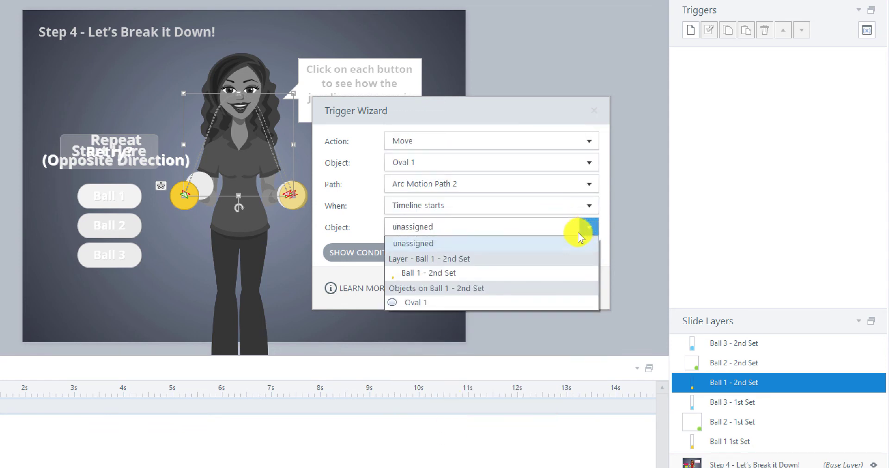
click(482, 303)
click(504, 288)
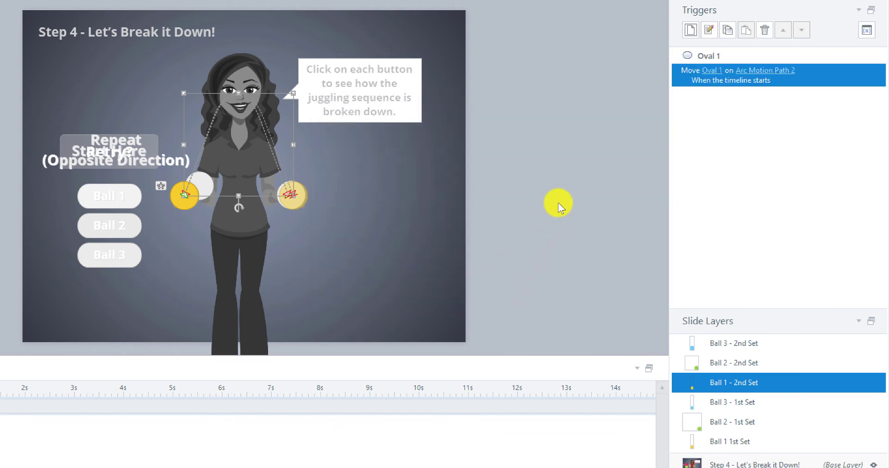
Step: Create a second trigger on the Ball 1 - 2nd Set layer that hides the Ball 1 1st Set layer
click(689, 30)
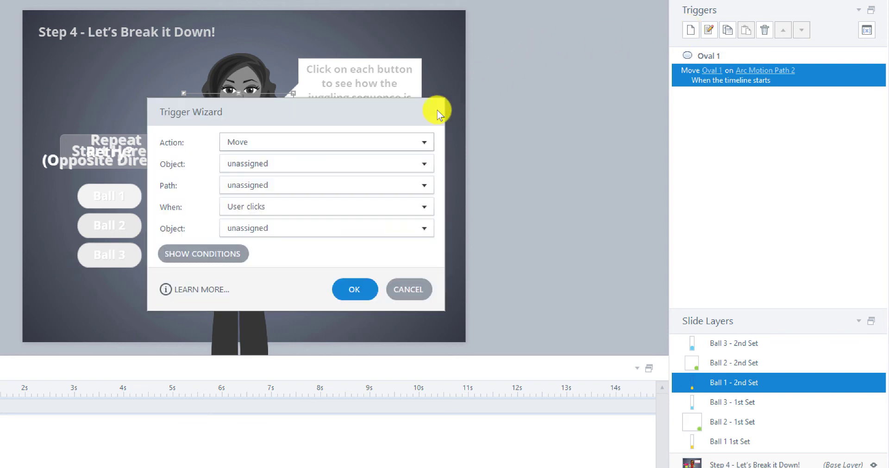
click(417, 141)
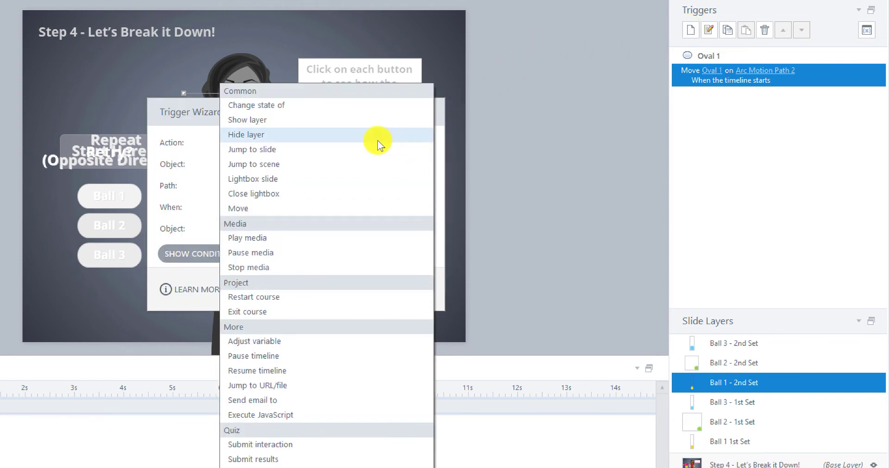
click(263, 135)
drag(278, 115, 490, 112)
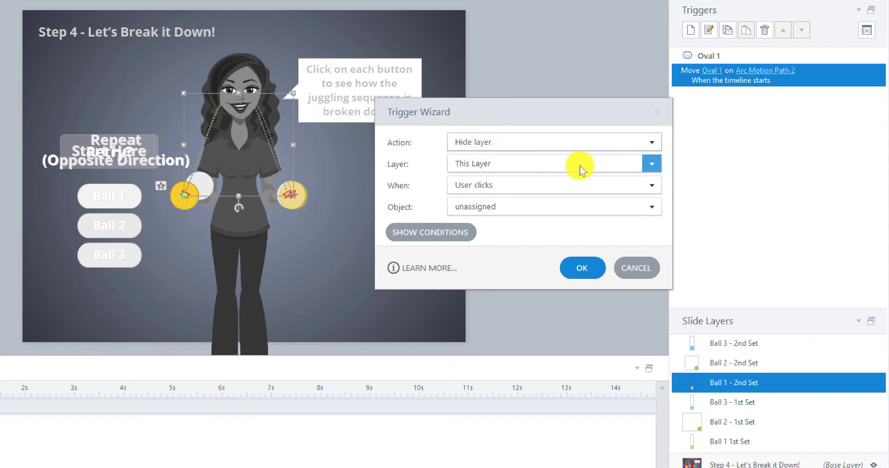
click(649, 166)
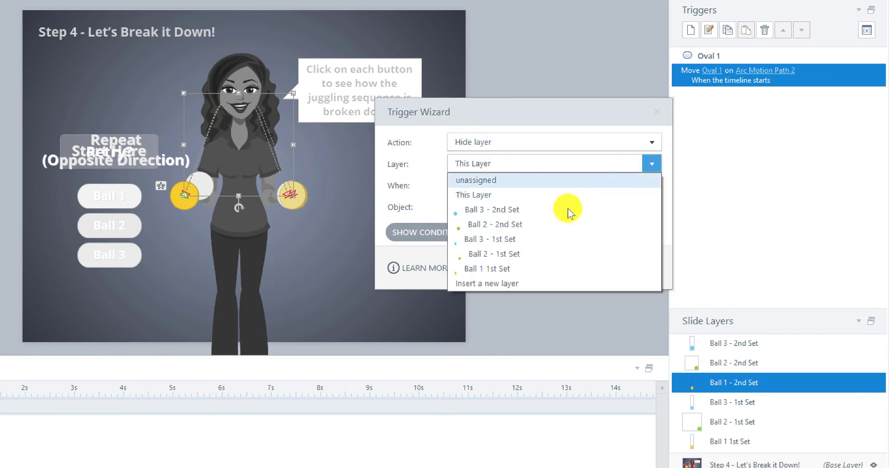
click(506, 267)
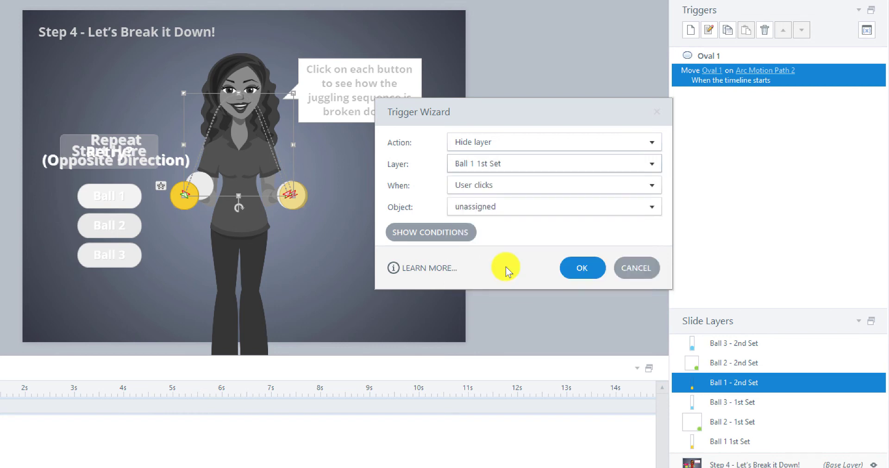
Step: Set the hide-layer trigger to run when Oval 1's timeline starts, and save it
click(648, 185)
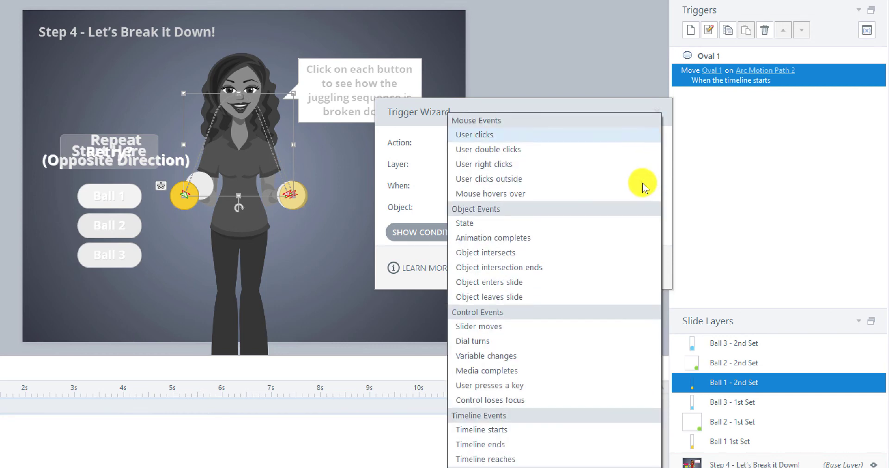
click(506, 430)
click(655, 205)
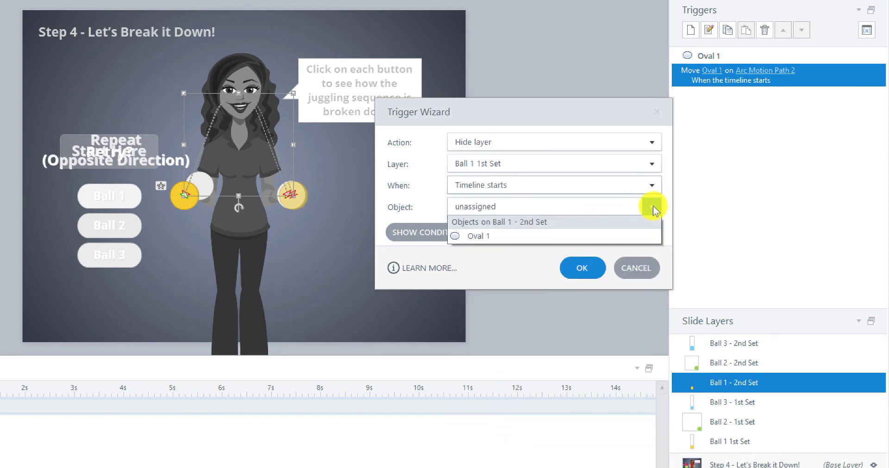
click(537, 283)
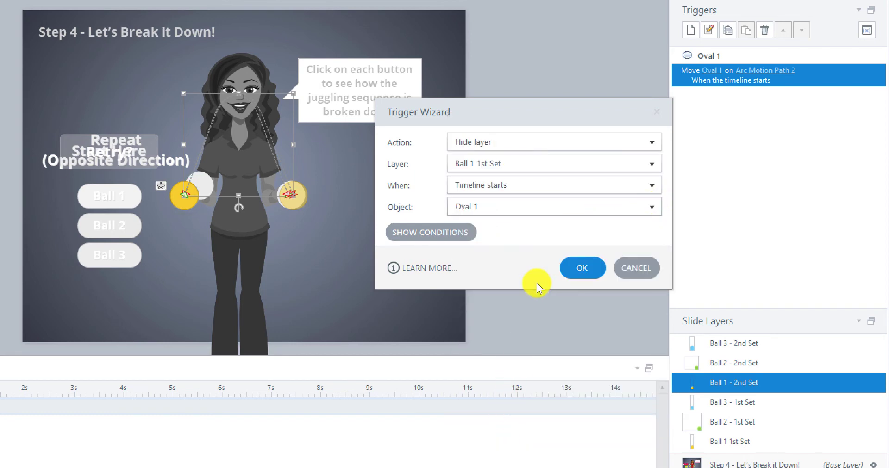
click(575, 265)
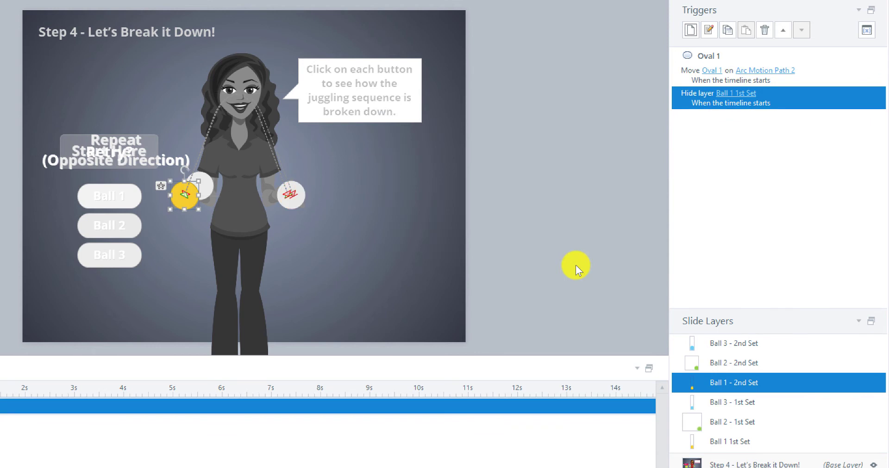
Step: On the Ball 2 - 2nd Set layer, extend the green ball's motion paths to the opposite hand and raise the arcs to face height
click(716, 362)
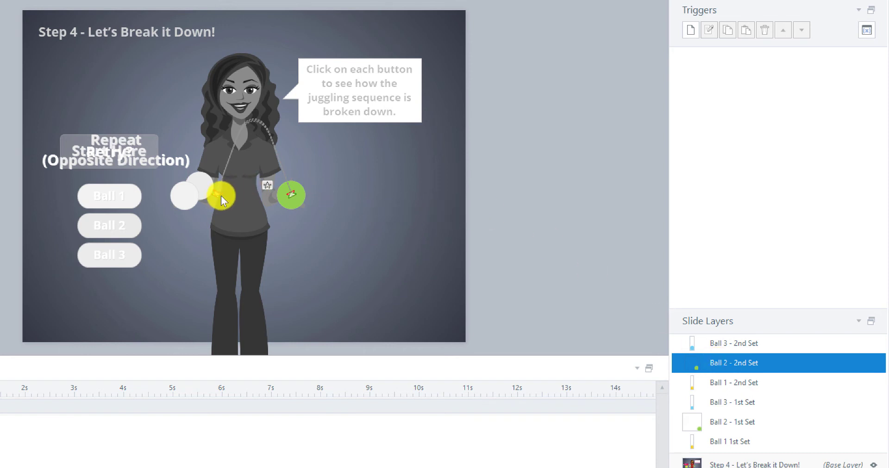
drag(217, 193, 185, 196)
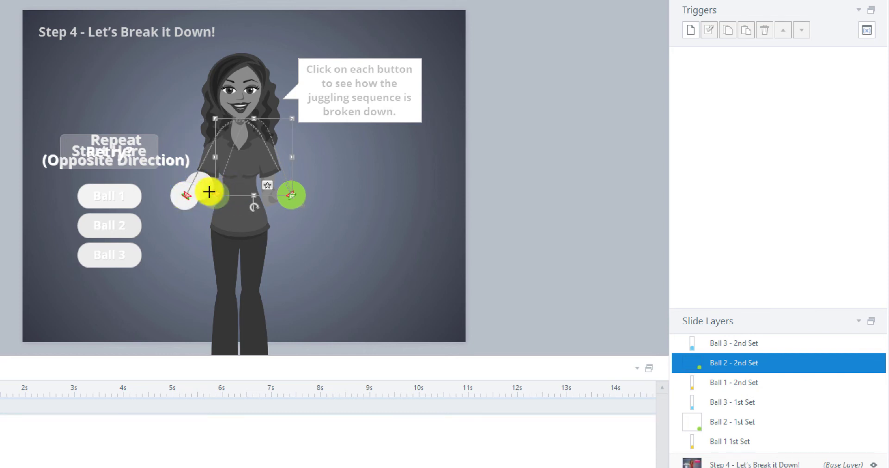
click(184, 192)
mouse_move(183, 196)
mouse_down()
mouse_move(238, 119)
mouse_move(240, 95)
mouse_up()
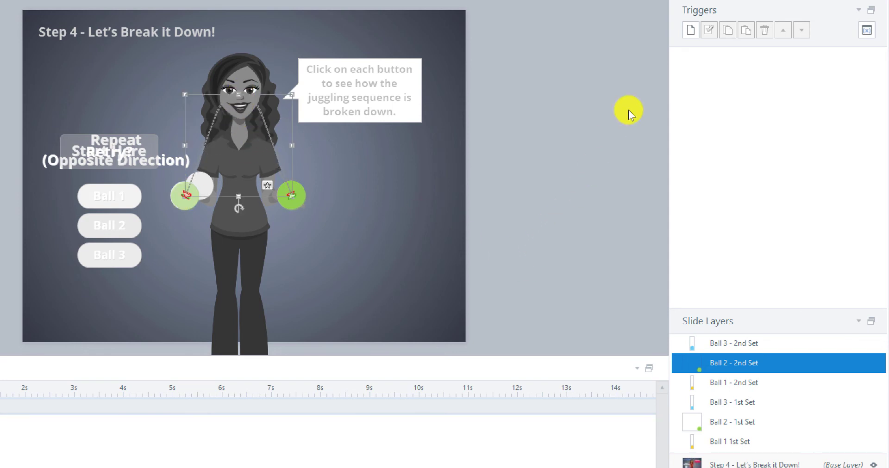
Step: Create a trigger on the Ball 2 - 2nd Set layer that moves the layer's own Oval 1 along Arc Motion Path 2
click(691, 29)
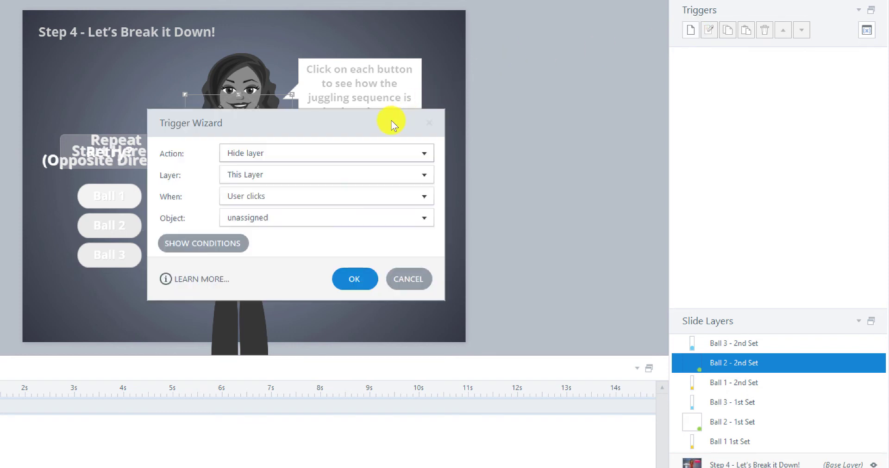
drag(391, 125, 561, 123)
click(616, 150)
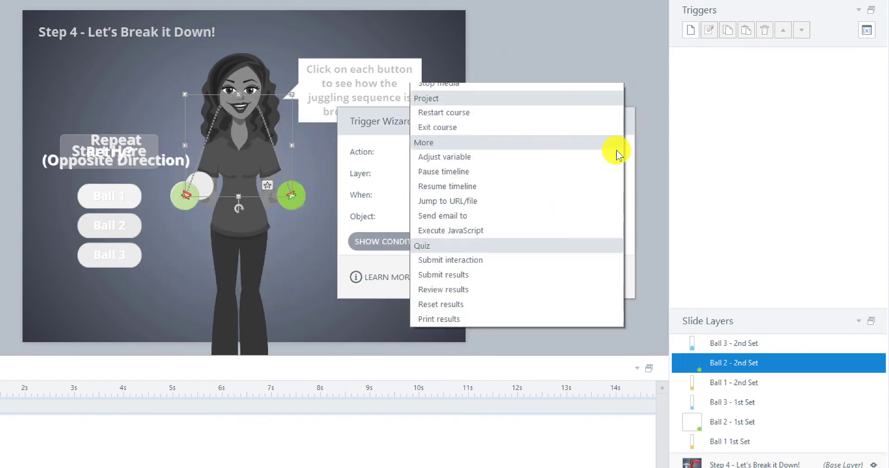
scroll(502, 149, up, 5)
click(445, 193)
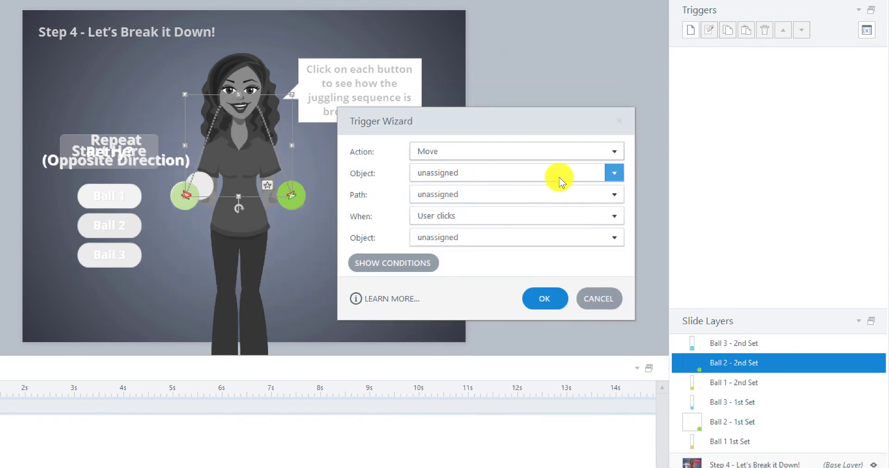
click(610, 174)
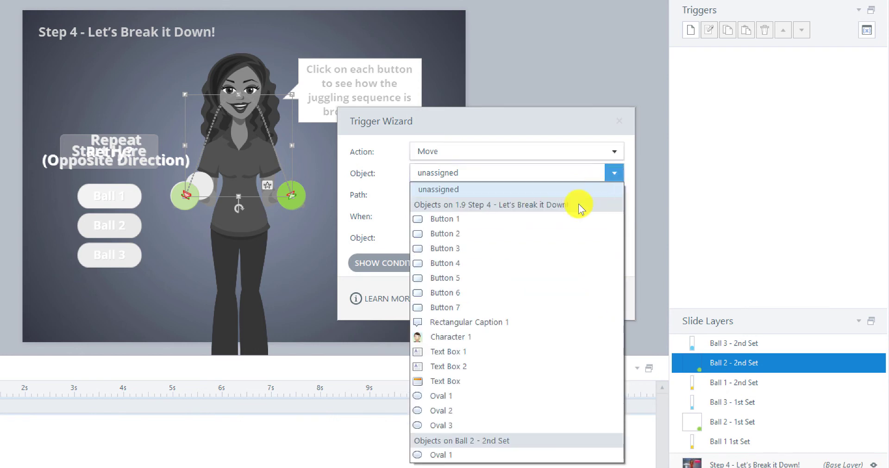
click(465, 457)
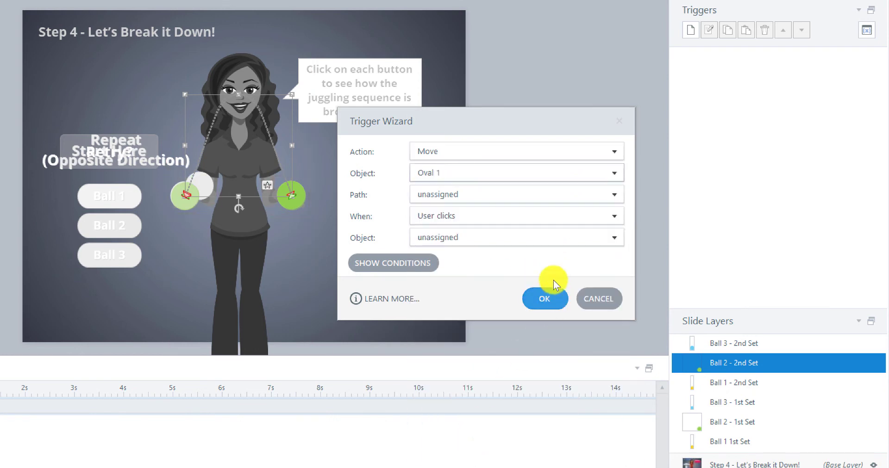
click(615, 195)
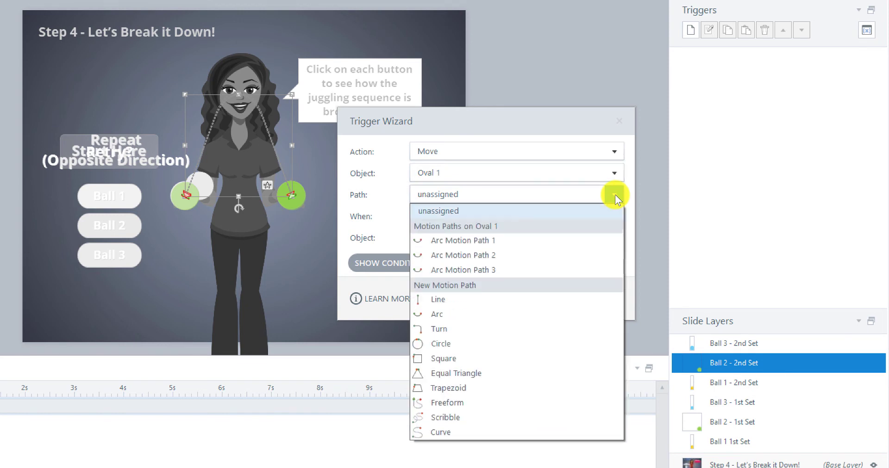
click(502, 261)
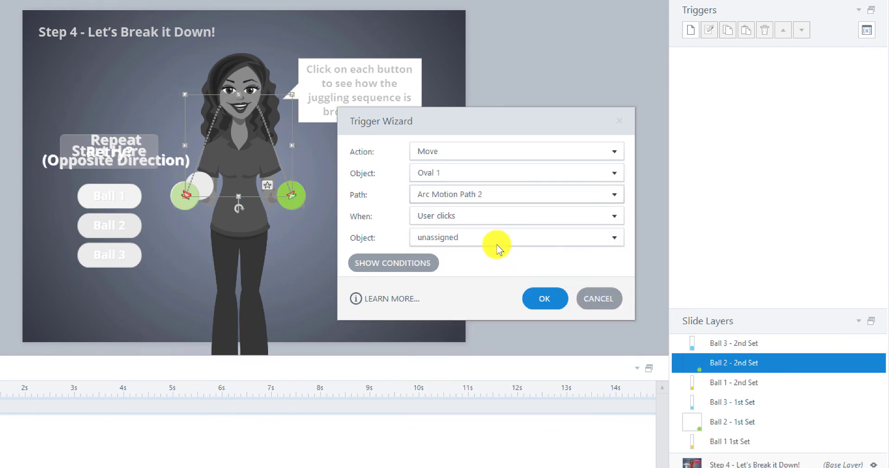
Step: Set the Ball 2 - 2nd Set move trigger to run when Oval 1's timeline starts, and save it
click(607, 216)
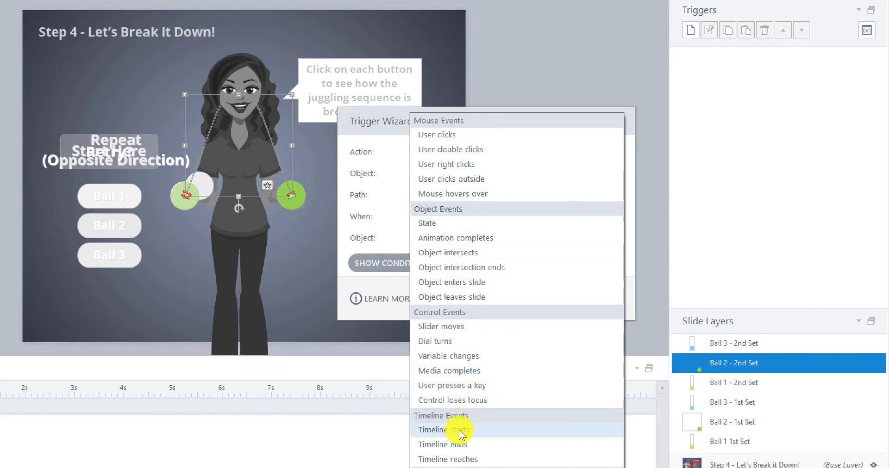
click(459, 430)
click(612, 238)
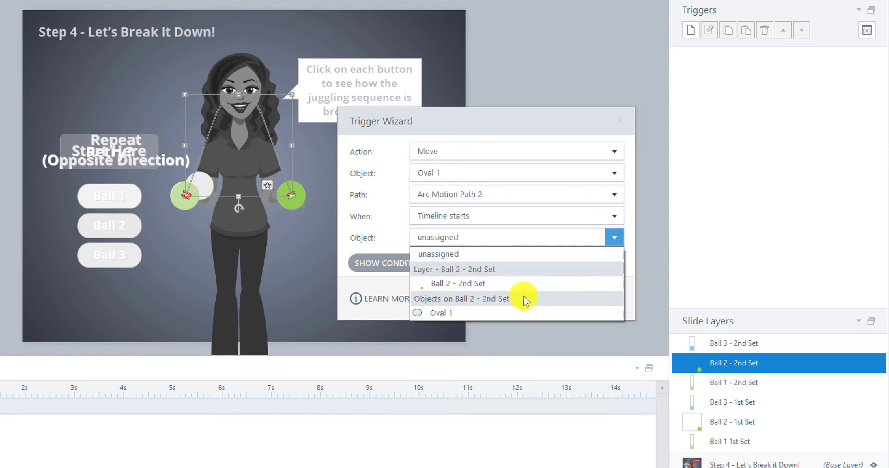
click(487, 315)
click(536, 298)
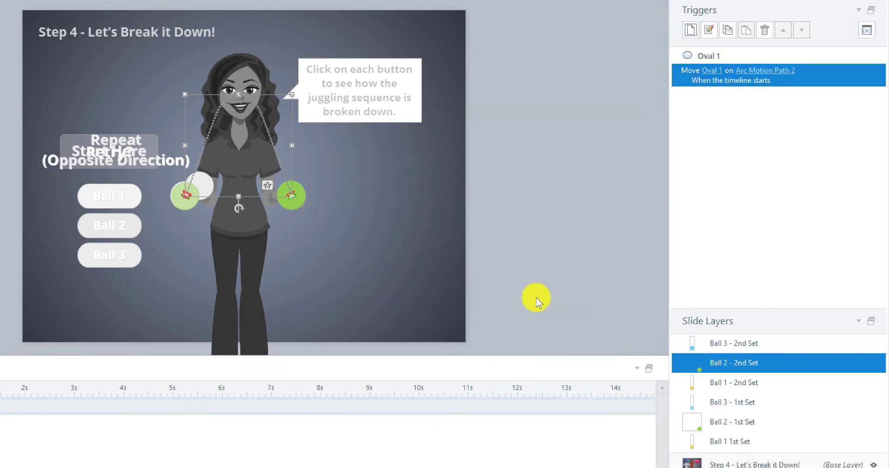
Step: Create a second trigger on the Ball 2 - 2nd Set layer that hides the Ball 2 - 1st Set layer
click(690, 31)
drag(354, 115, 550, 115)
click(617, 140)
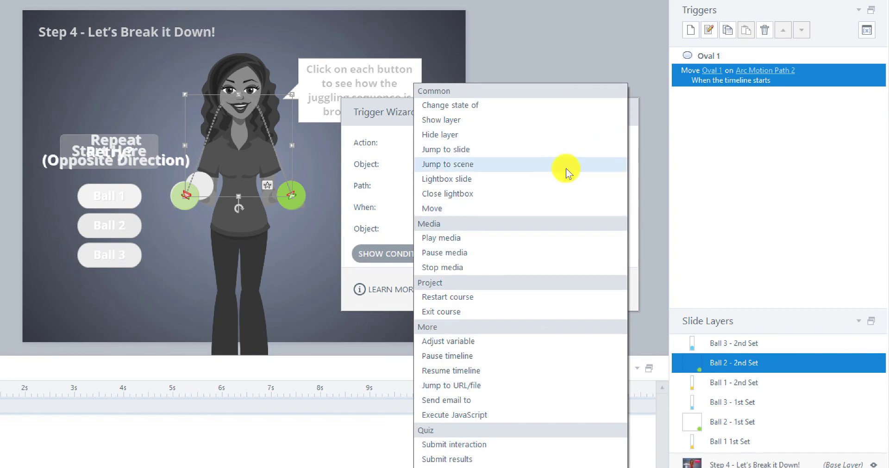
click(468, 140)
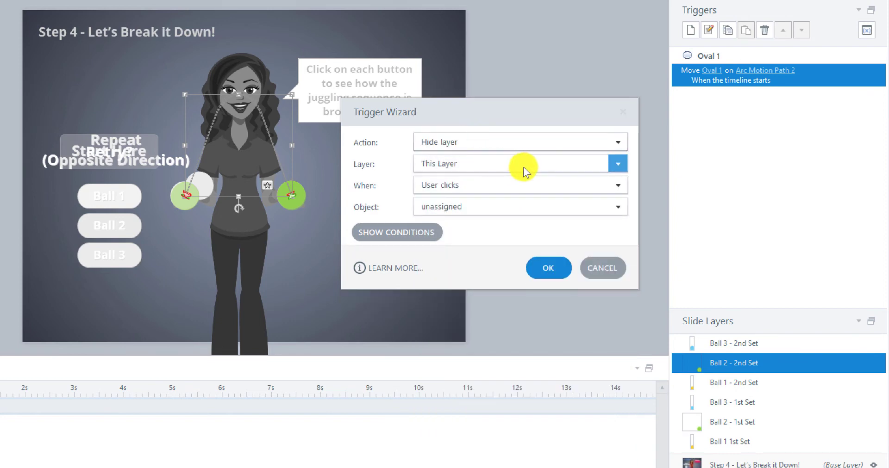
click(617, 165)
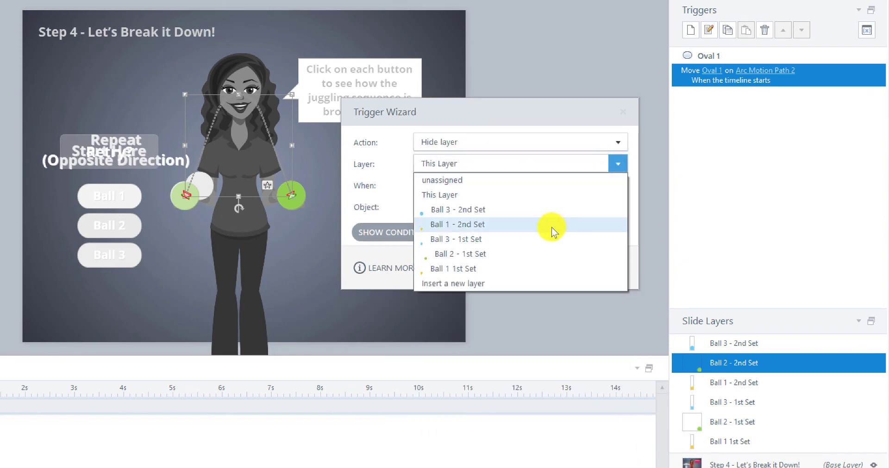
click(512, 255)
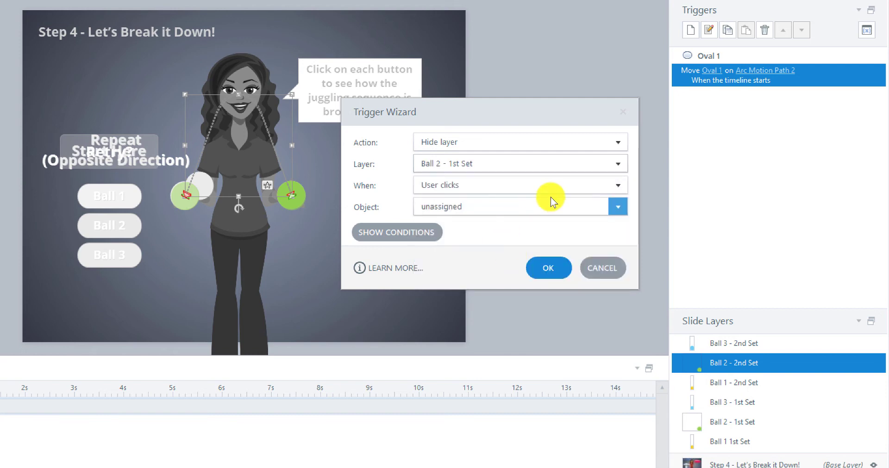
Step: Set the trigger hiding Ball 2 - 1st Set to run when Oval 1's timeline starts, and save it
click(619, 186)
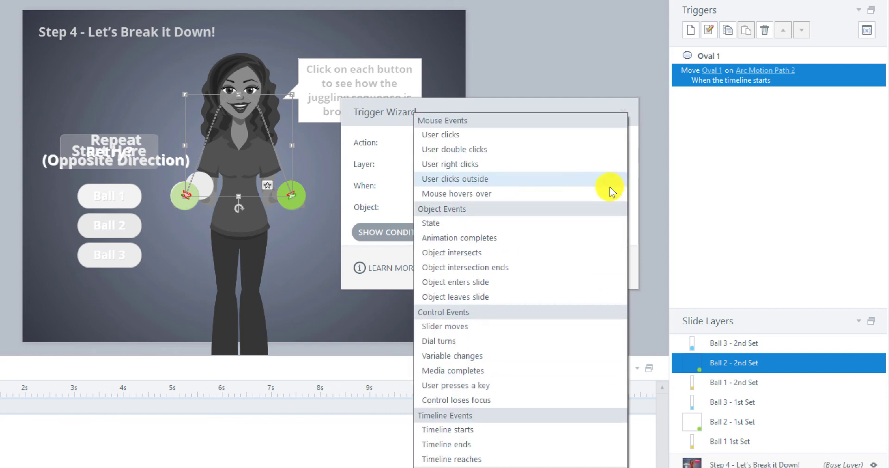
click(448, 430)
click(542, 206)
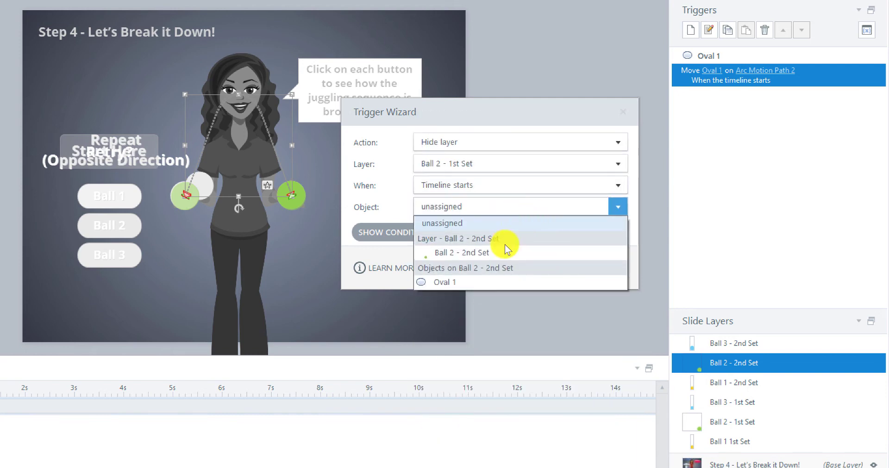
click(462, 280)
click(550, 263)
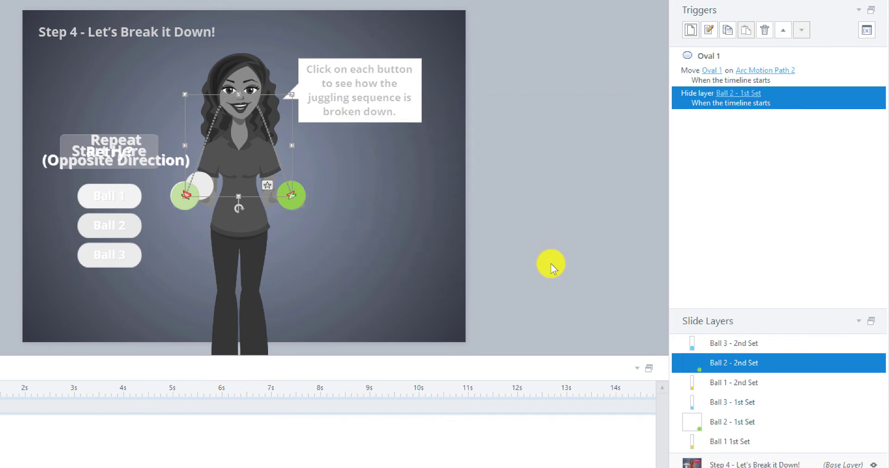
Step: On the Ball 3 - 2nd Set layer, extend the blue ball's motion paths to the opposite hand and raise the arcs to face height
click(727, 344)
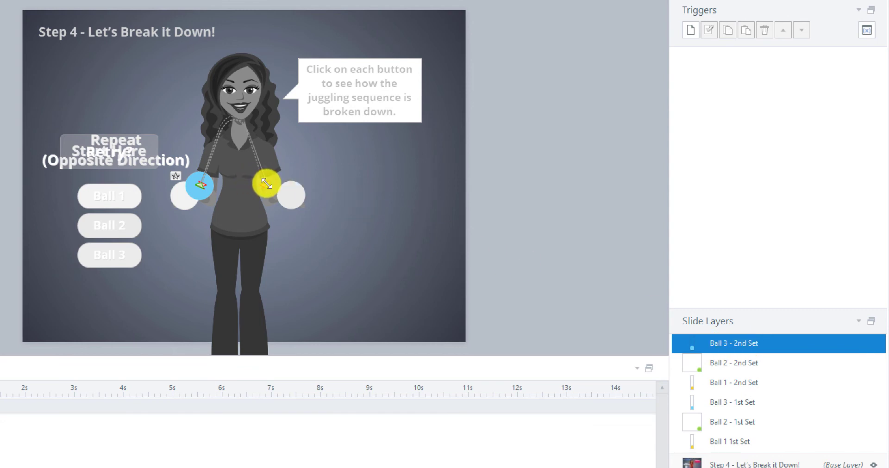
drag(266, 184, 283, 184)
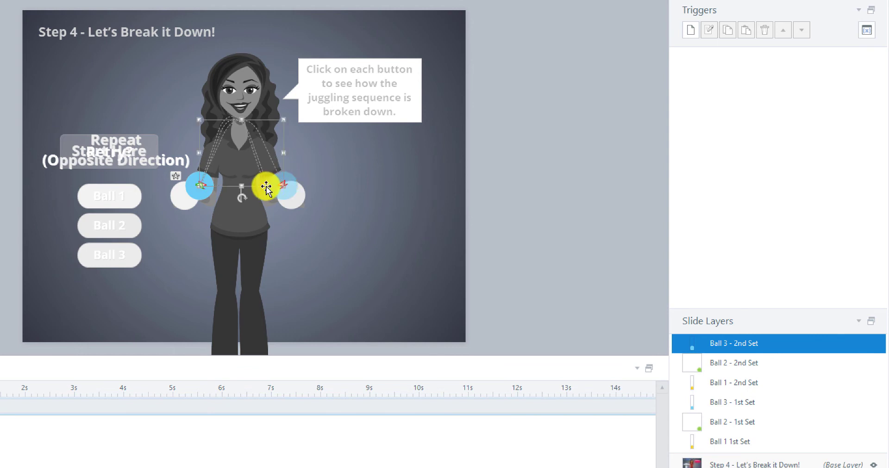
click(265, 185)
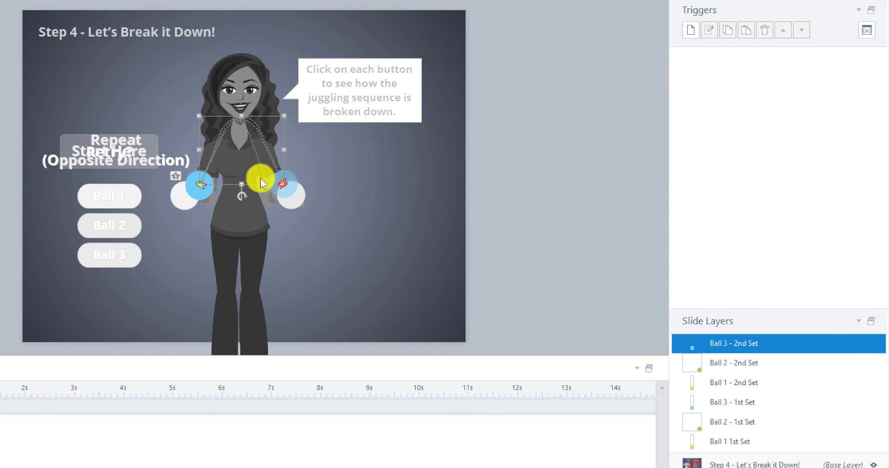
drag(241, 120, 240, 96)
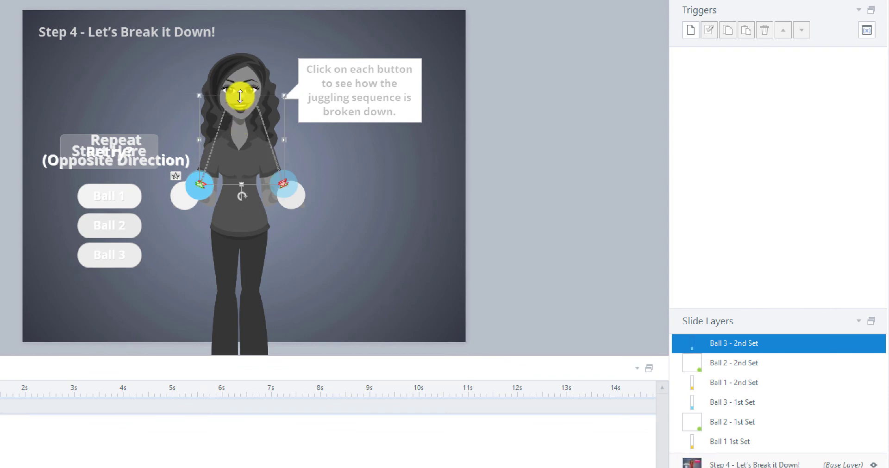
Step: Create a trigger on the Ball 3 - 2nd Set layer that moves the layer's own Oval 1 along Arc Motion Path 2
click(690, 31)
drag(375, 122, 579, 123)
click(630, 153)
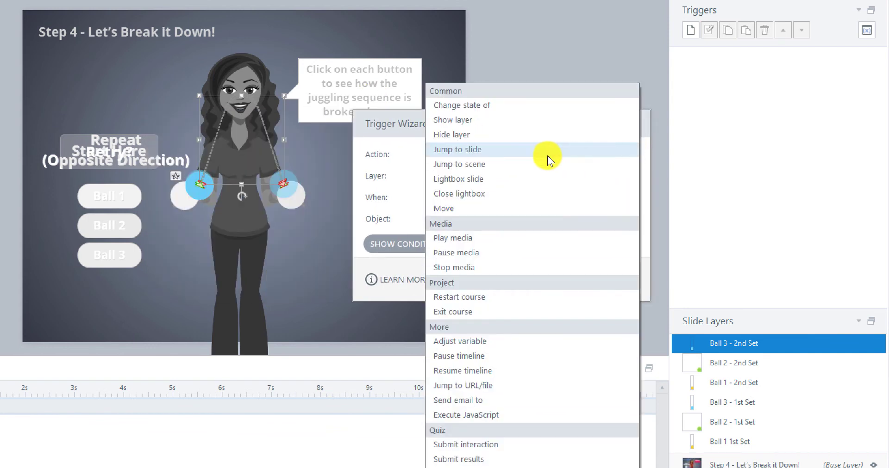
click(454, 204)
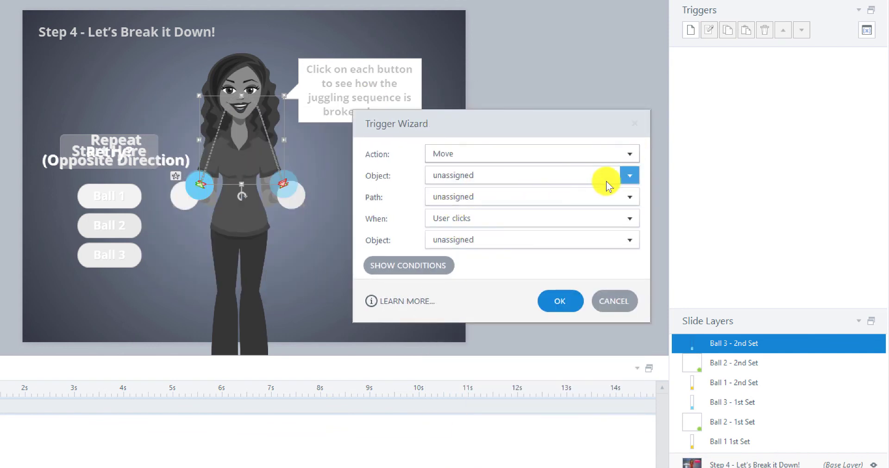
click(626, 175)
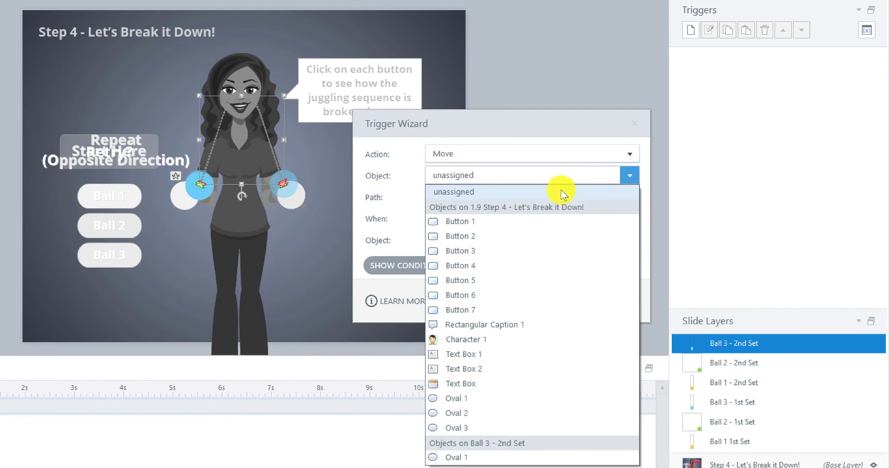
click(489, 457)
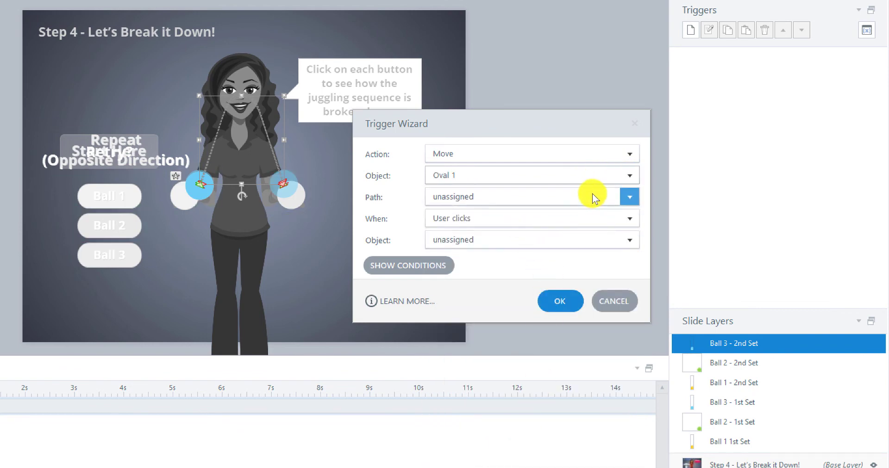
click(627, 196)
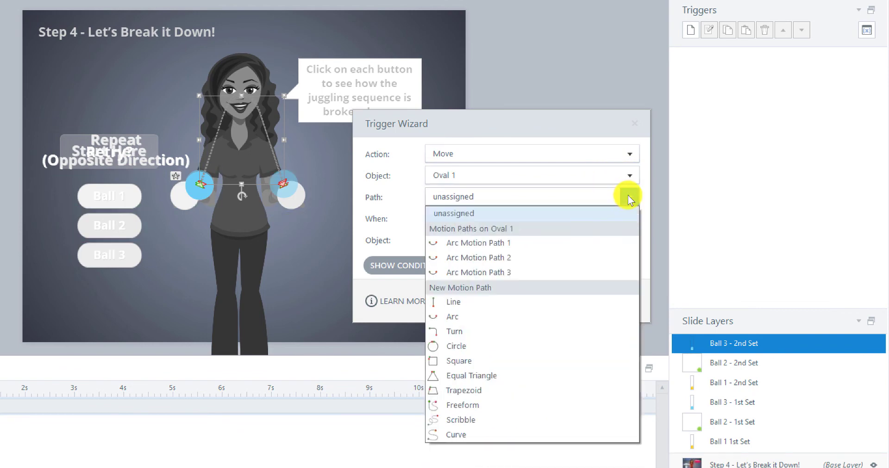
click(515, 261)
Step: Set the Ball 3 - 2nd Set move trigger to run when Oval 1's timeline starts, and save it
click(502, 217)
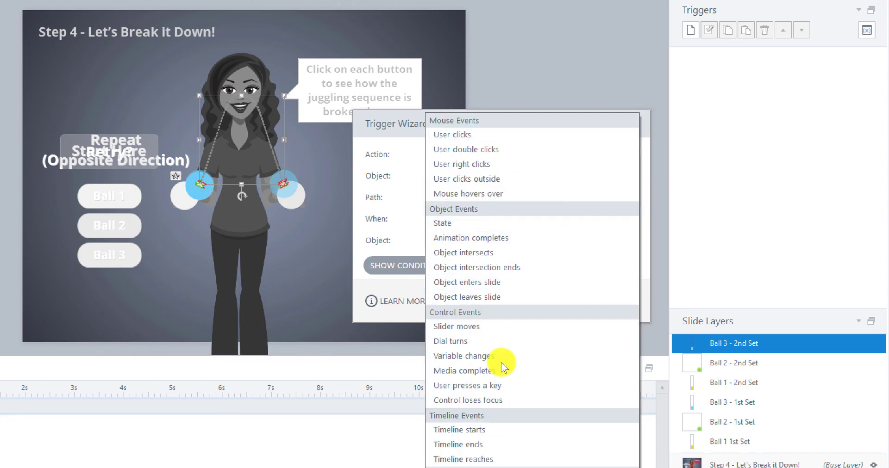
click(487, 430)
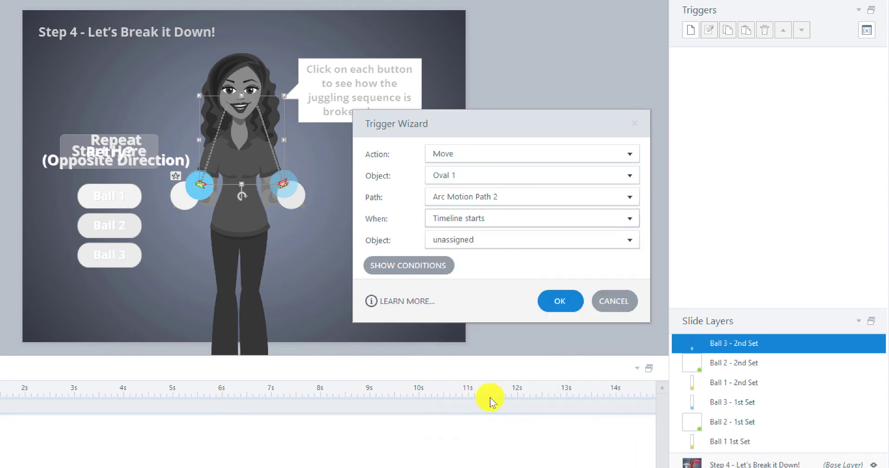
click(627, 241)
click(489, 316)
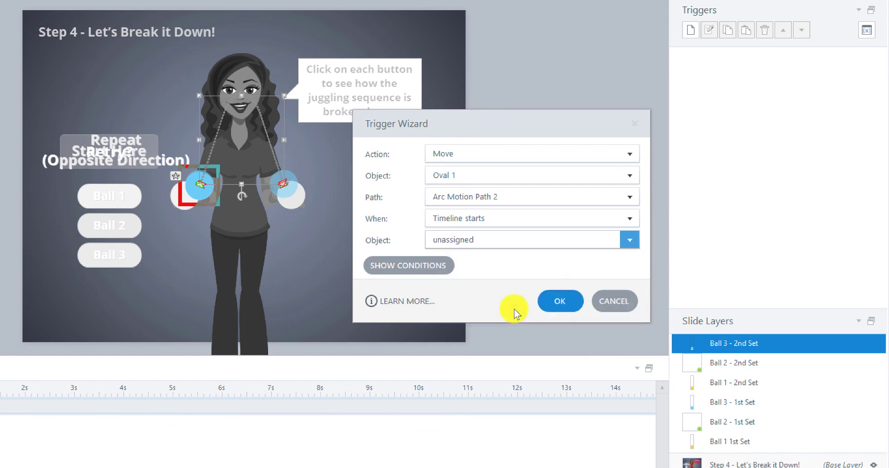
click(551, 299)
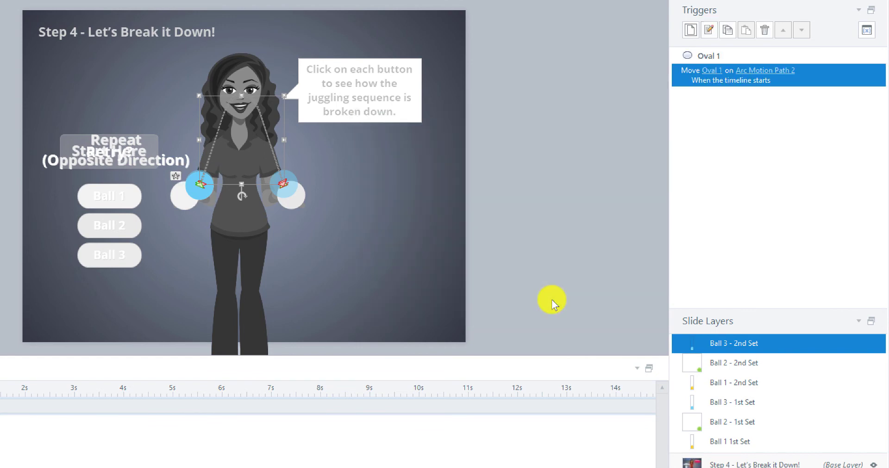
Step: Create a trigger on the Ball 3 - 2nd Set layer that hides the Ball 3 - 1st Set layer
click(690, 31)
drag(372, 120, 567, 119)
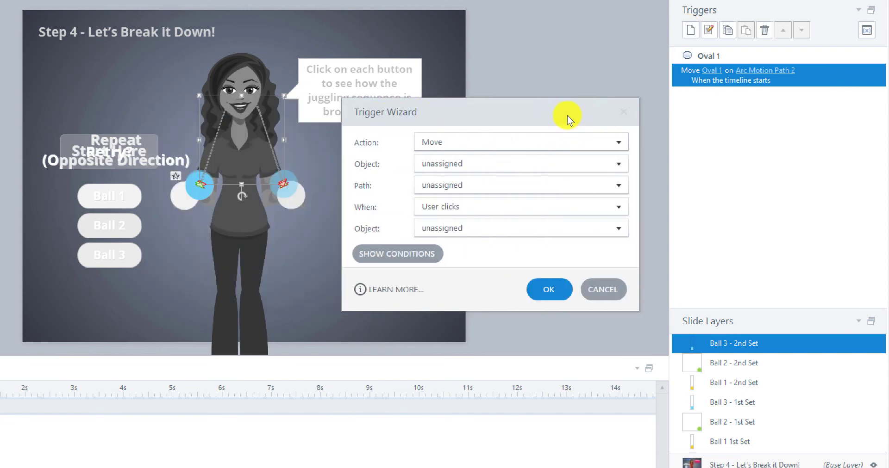
click(615, 141)
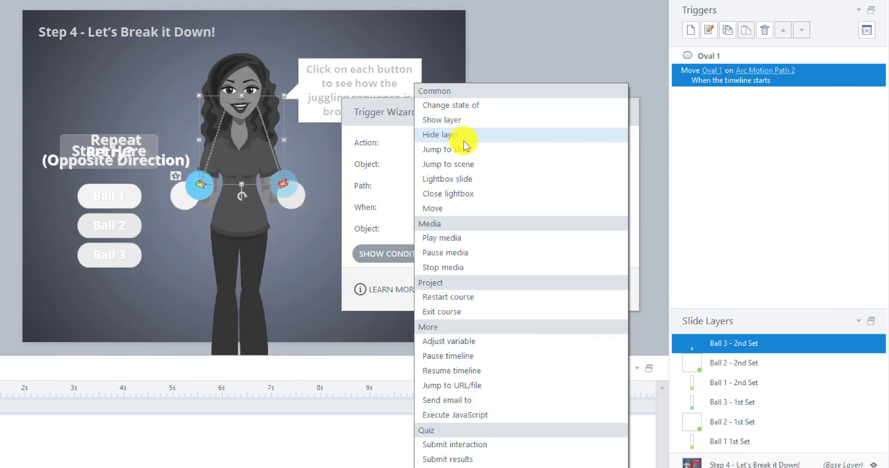
click(463, 141)
click(468, 161)
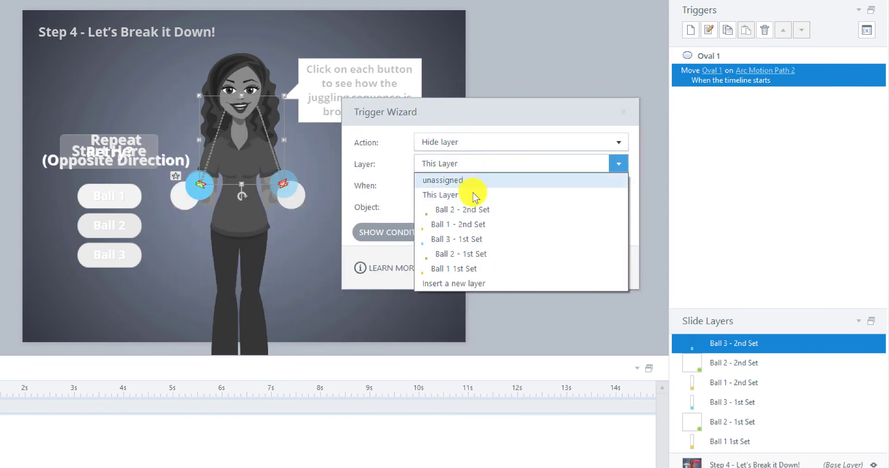
click(468, 243)
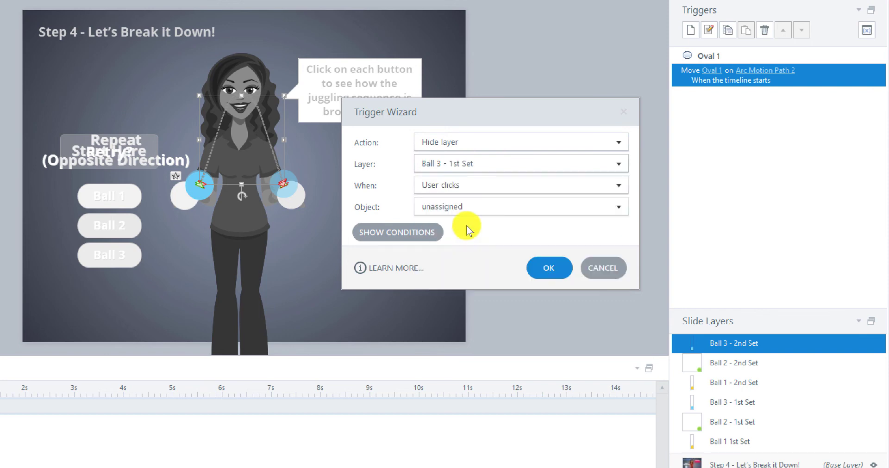
Step: Set the trigger hiding Ball 3 - 1st Set to run when Oval 1's timeline starts, and save it
click(613, 185)
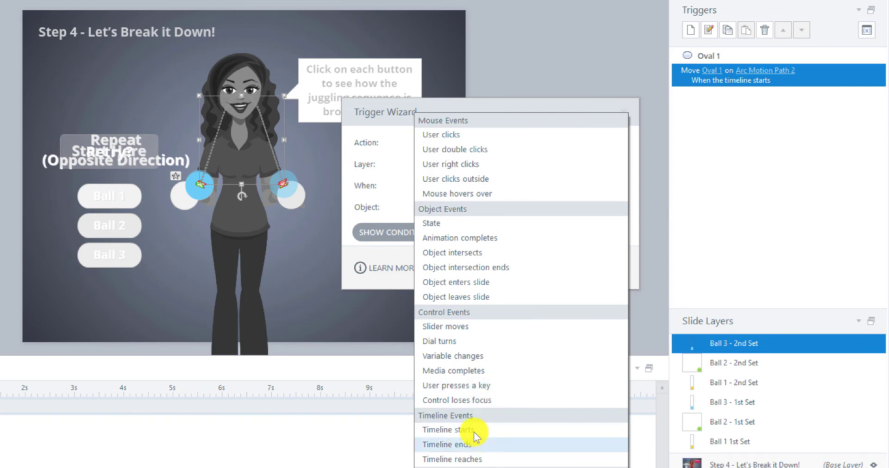
click(474, 430)
click(538, 207)
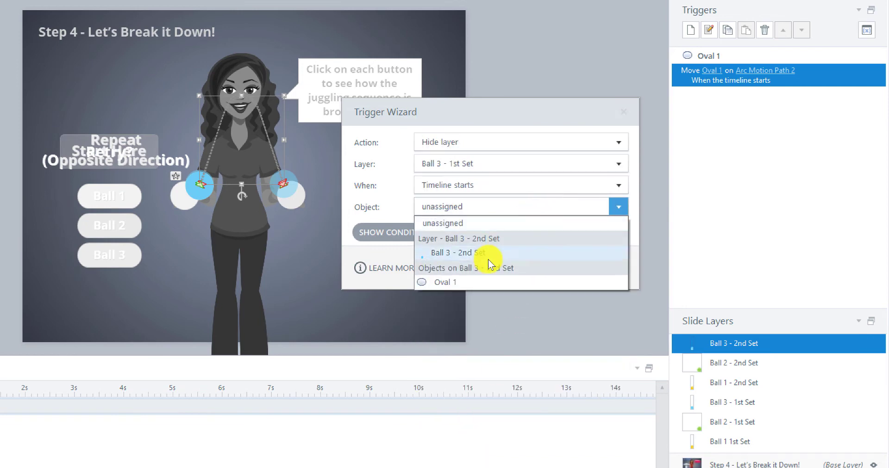
click(454, 283)
click(544, 268)
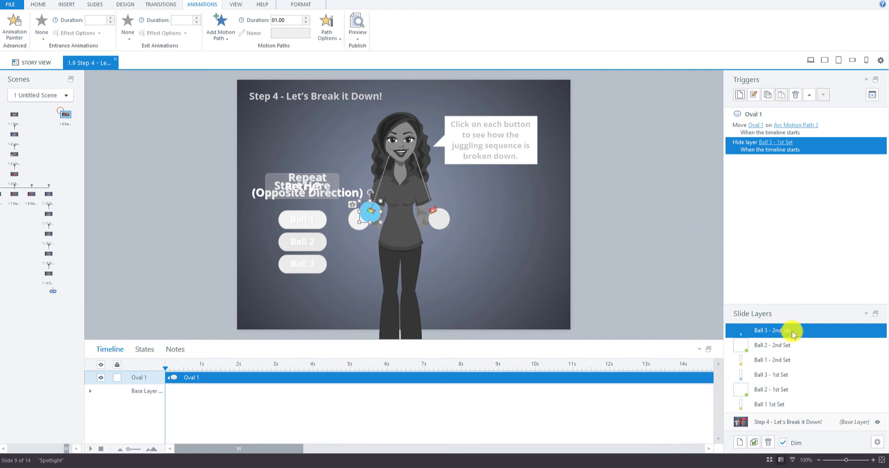
Step: On the base layer, add a trigger that shows the Ball 1 1st Set layer on the User clicks event for Button 1
click(793, 423)
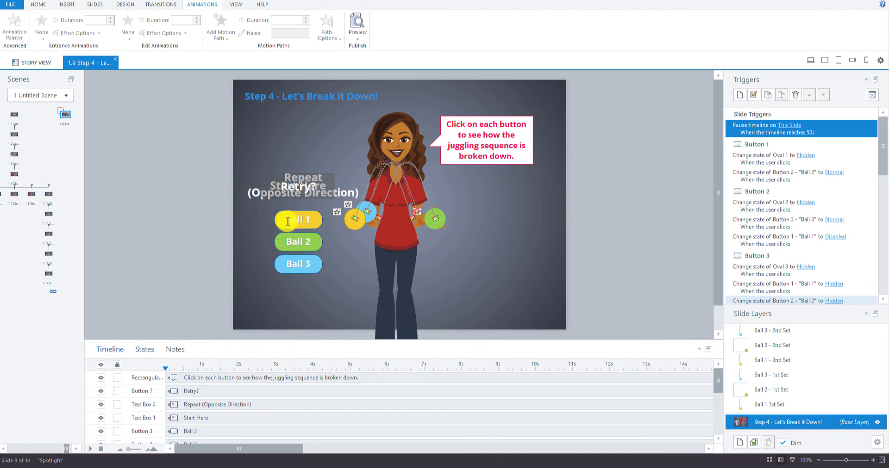
click(350, 223)
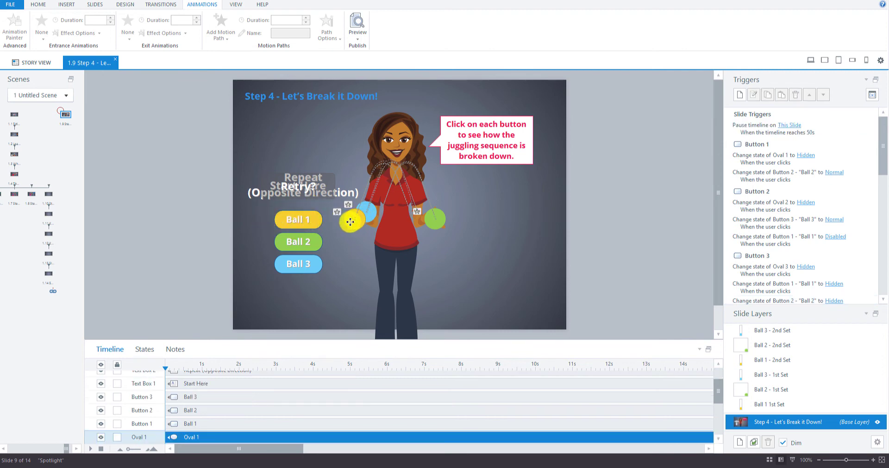
click(432, 224)
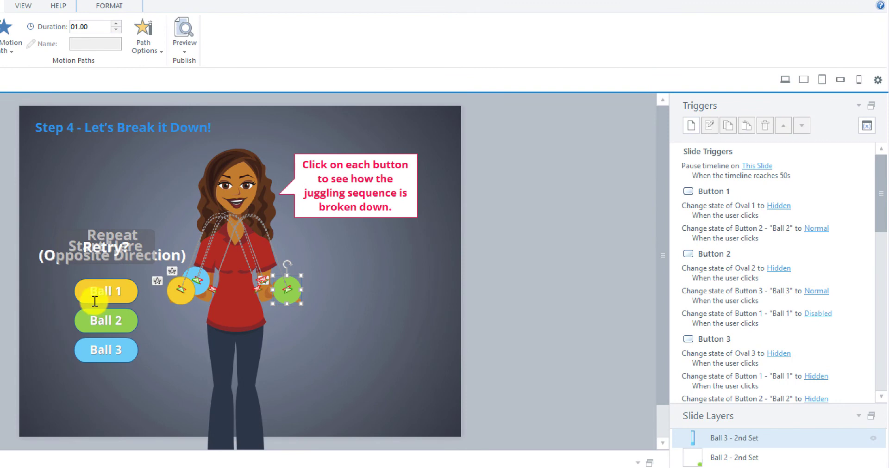
click(89, 296)
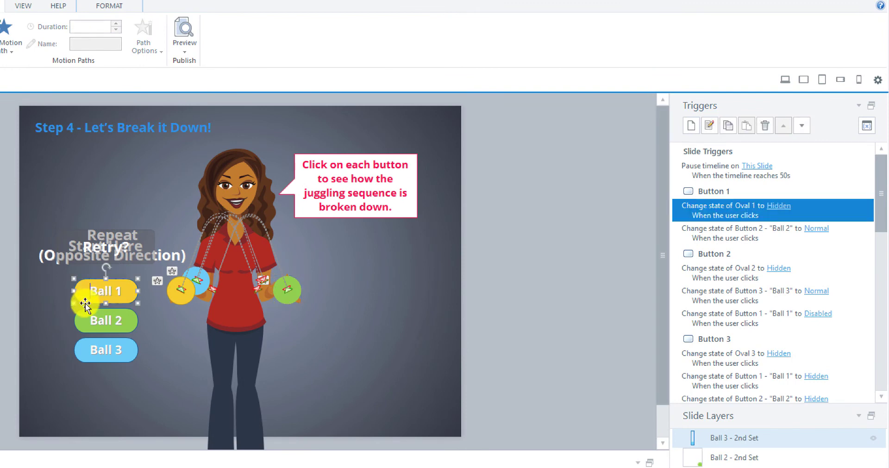
click(85, 300)
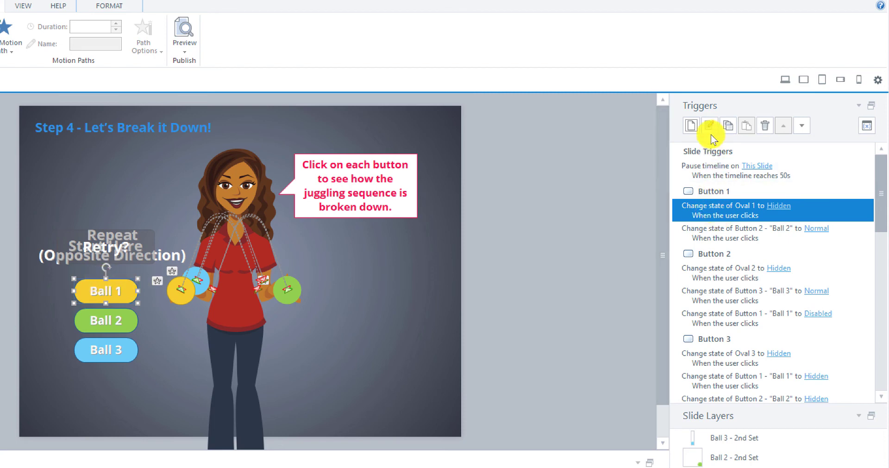
click(693, 131)
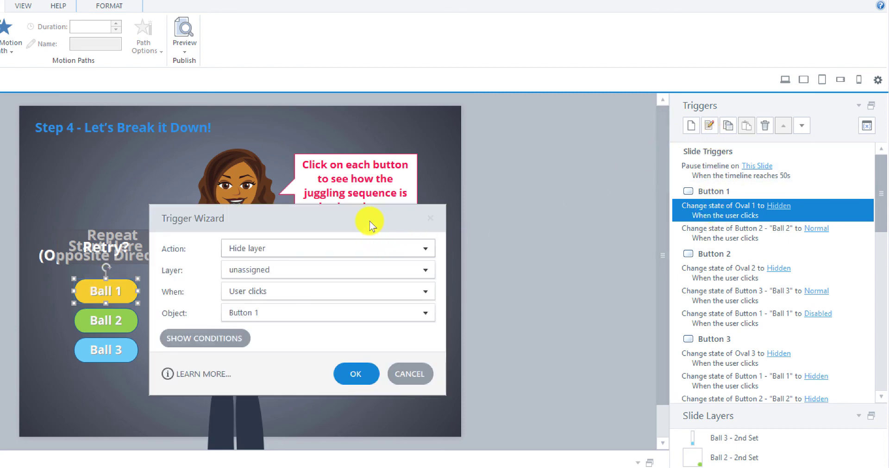
drag(369, 224, 537, 226)
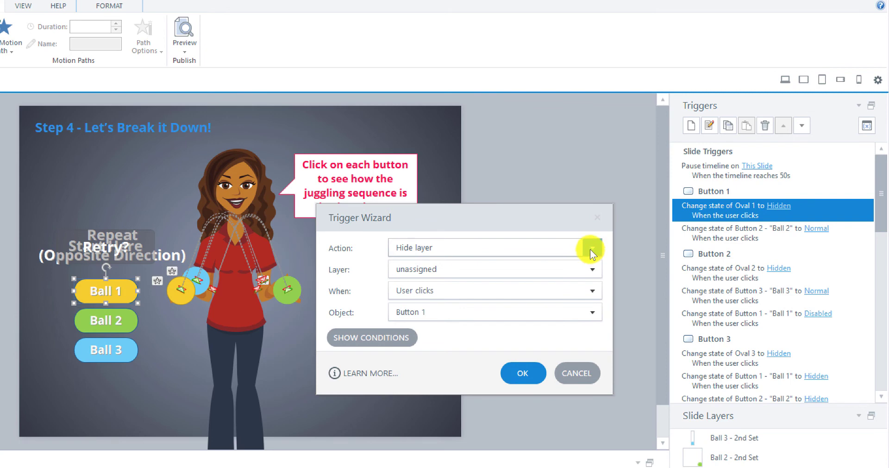
click(590, 249)
click(446, 215)
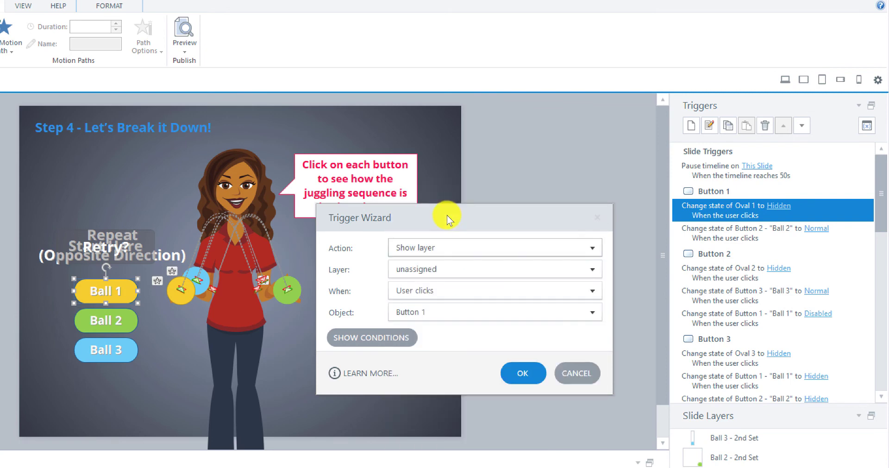
click(599, 271)
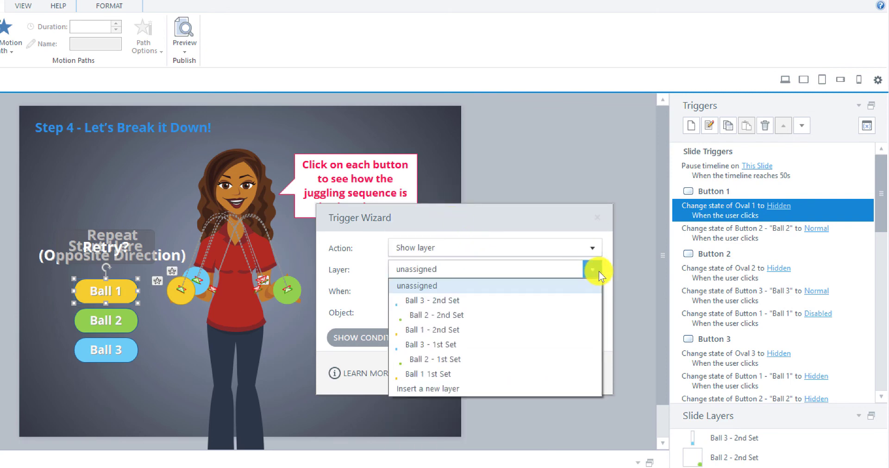
click(473, 374)
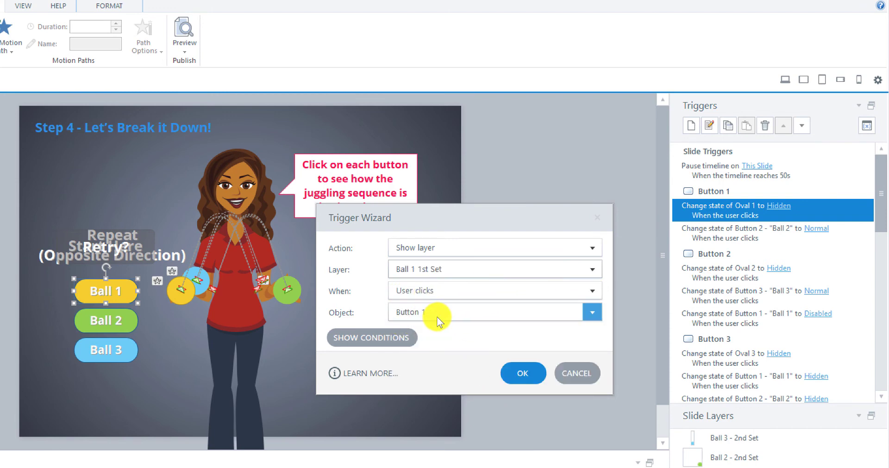
click(527, 373)
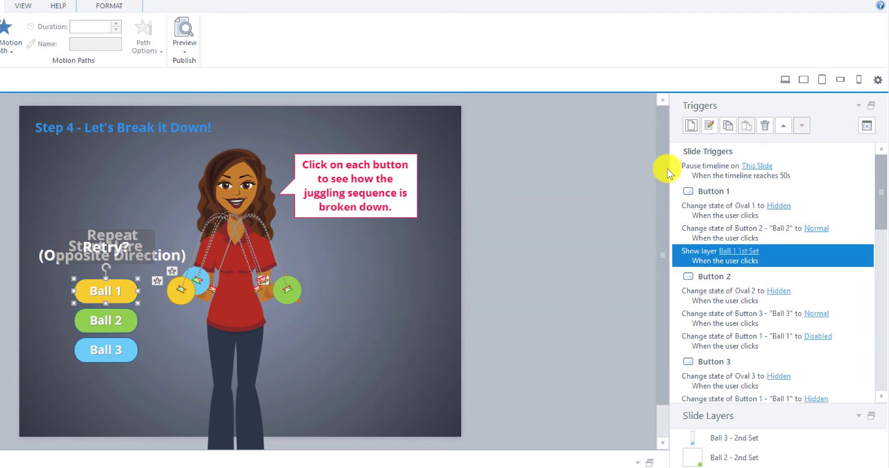
Step: Add a trigger that shows the Ball 2 - 1st Set layer on the User clicks event for Button 2
click(111, 326)
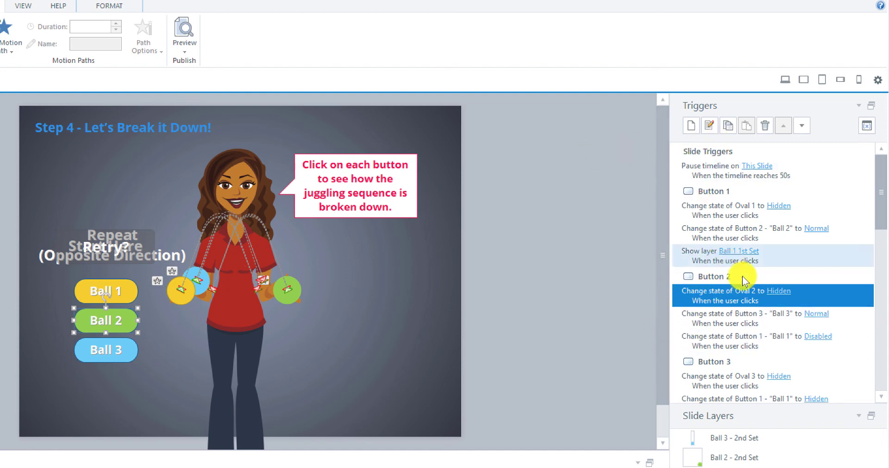
click(692, 126)
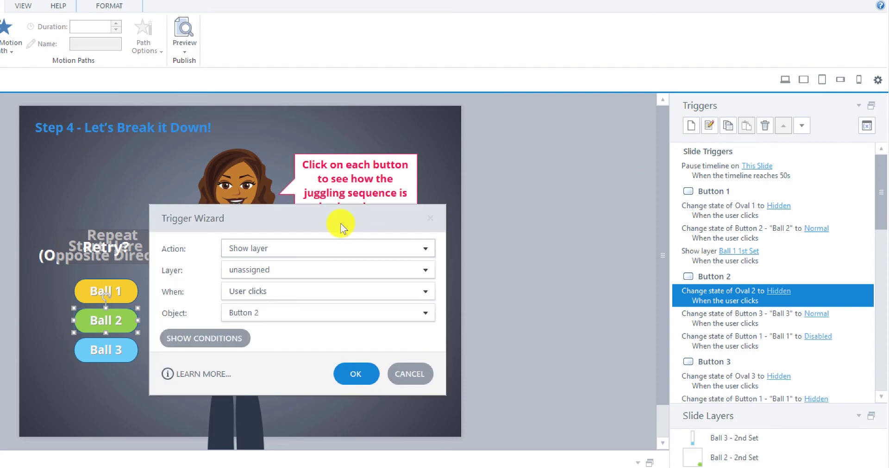
drag(340, 223, 538, 222)
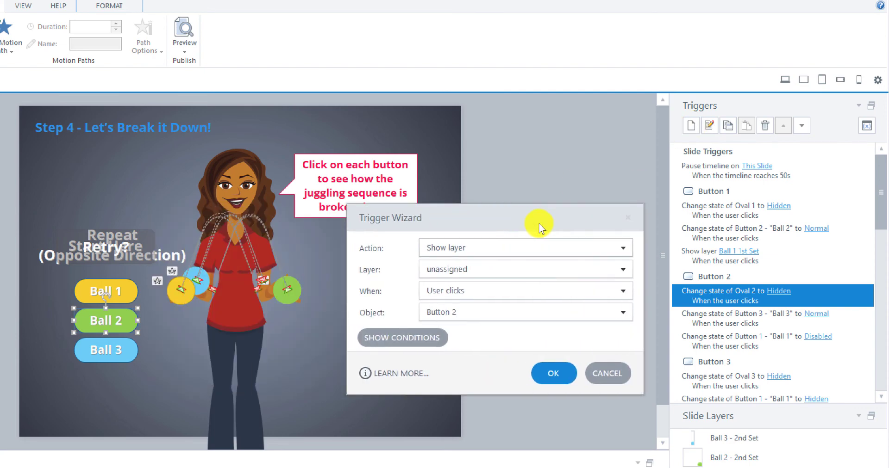
click(620, 269)
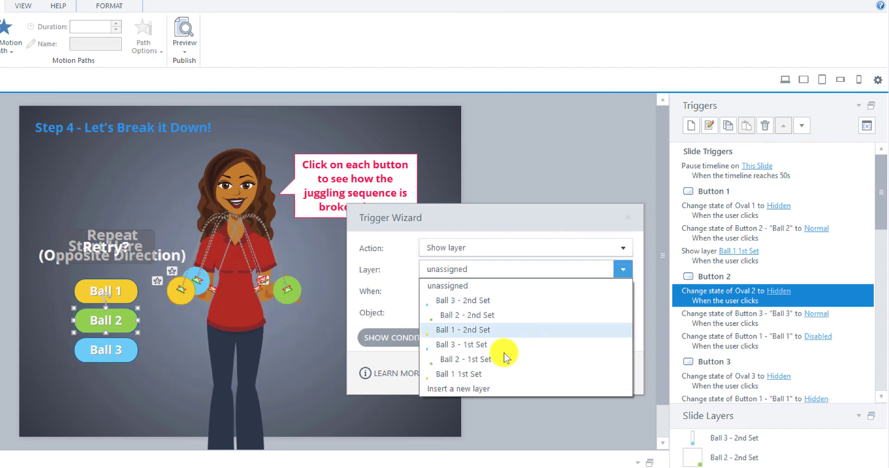
click(491, 360)
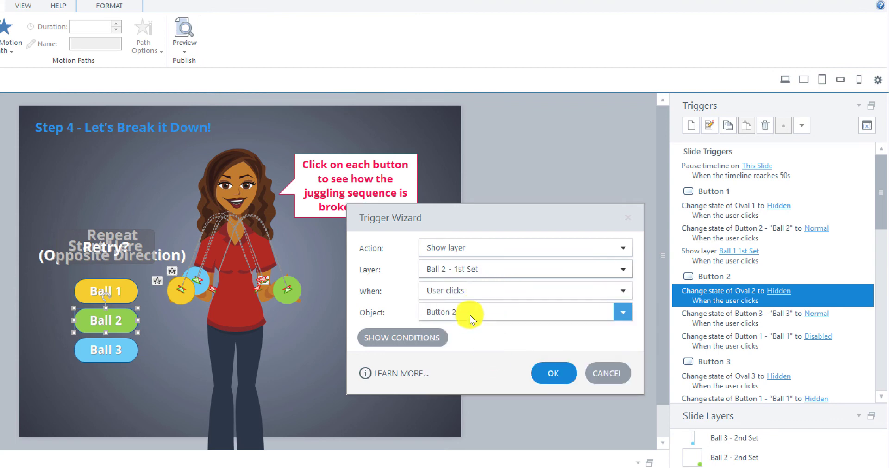
click(547, 379)
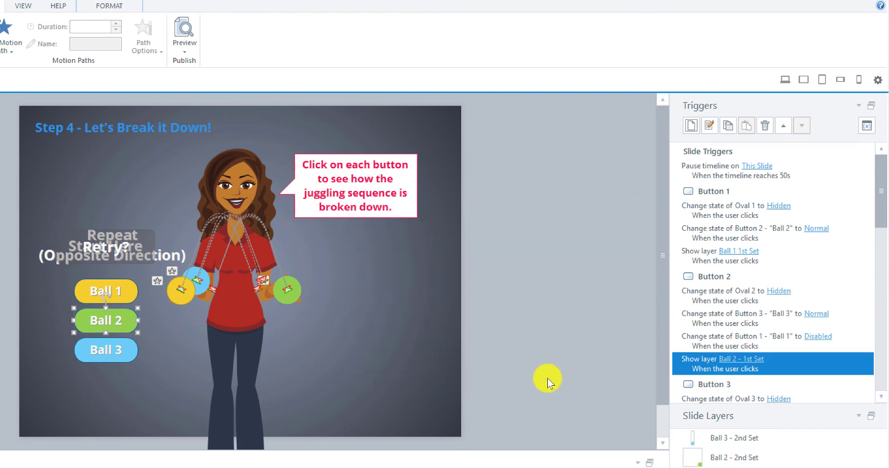
Step: Add a trigger that shows the Ball 3 - 1st Set layer on the User clicks event for Button 3
click(690, 124)
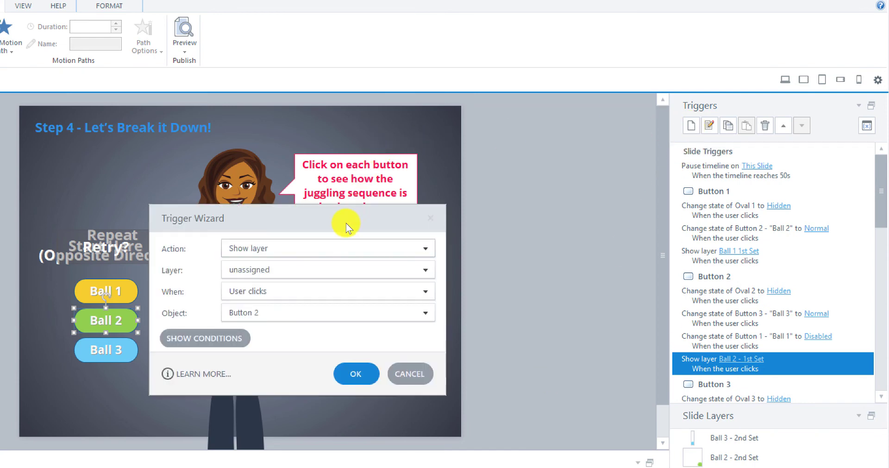
drag(346, 225, 546, 227)
click(624, 271)
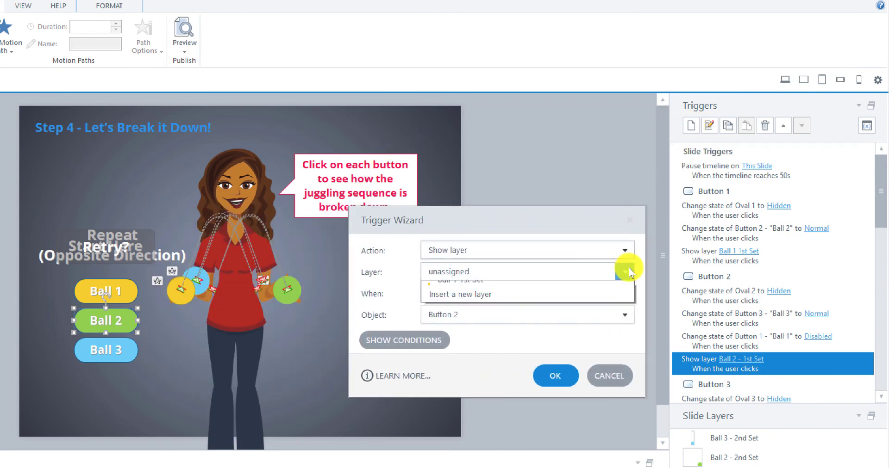
click(510, 349)
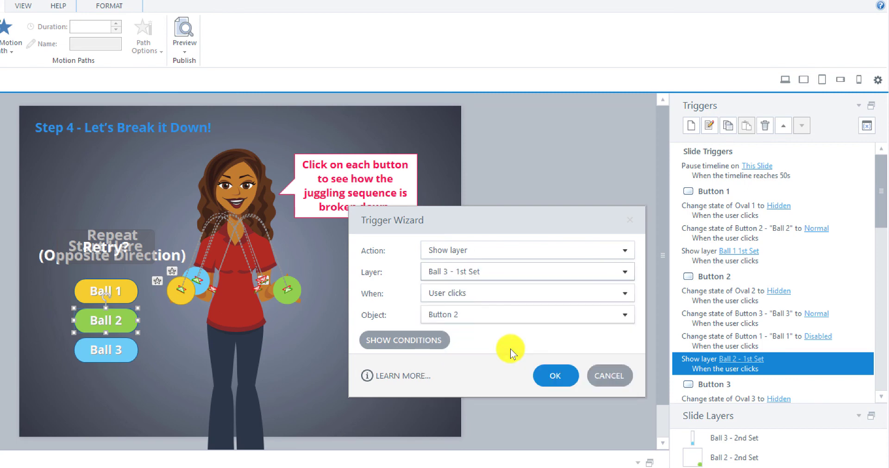
click(625, 315)
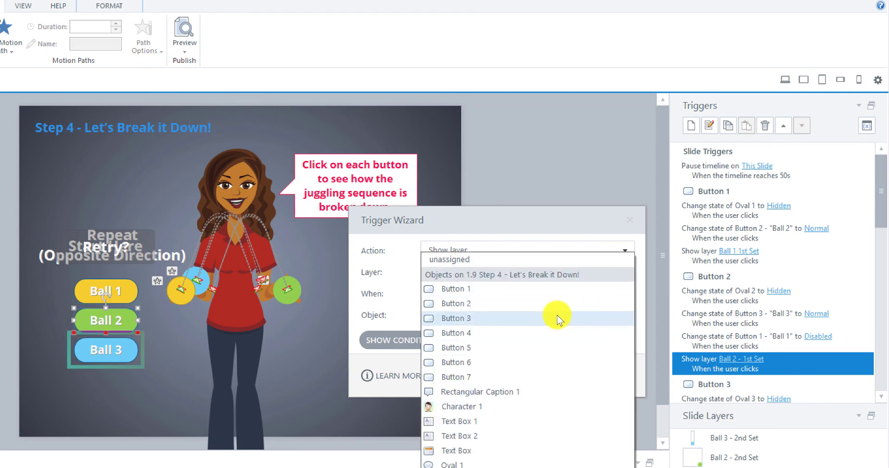
click(513, 316)
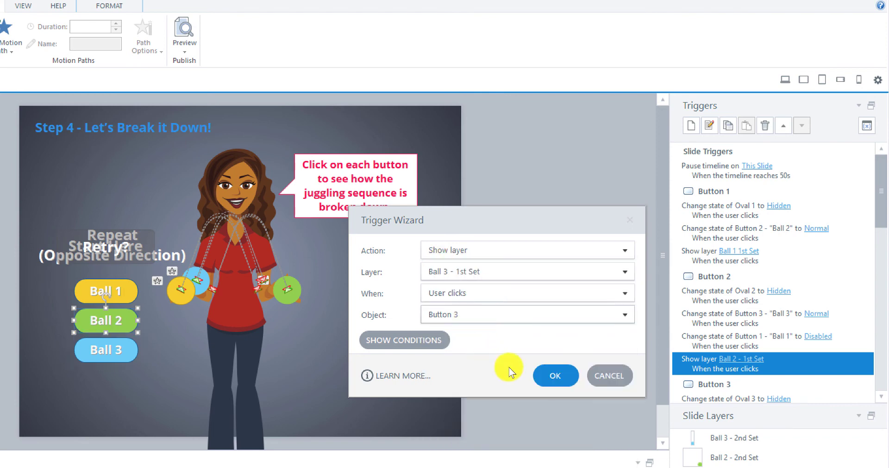
click(553, 375)
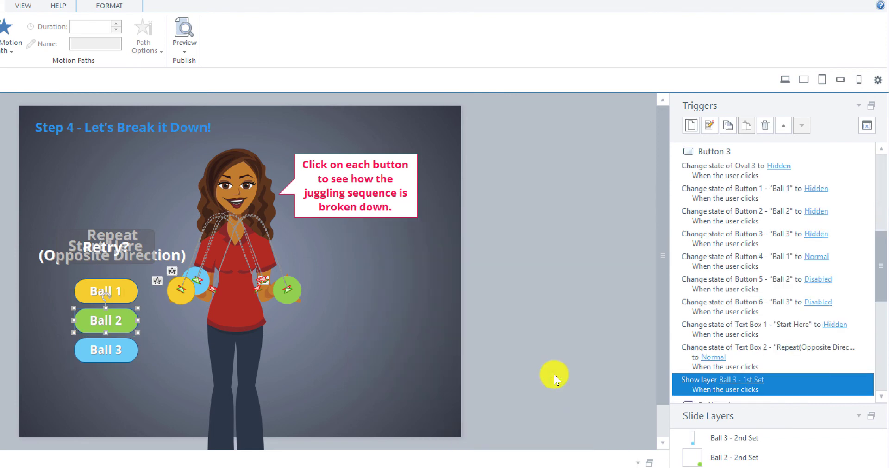
Step: Add a trigger that shows the Ball 1 - 2nd Set layer on the User clicks event for Button 4
click(690, 126)
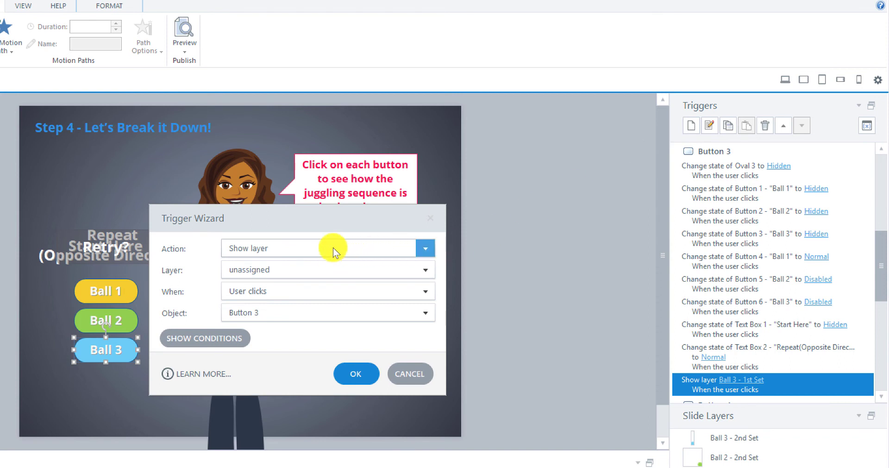
drag(324, 223, 523, 223)
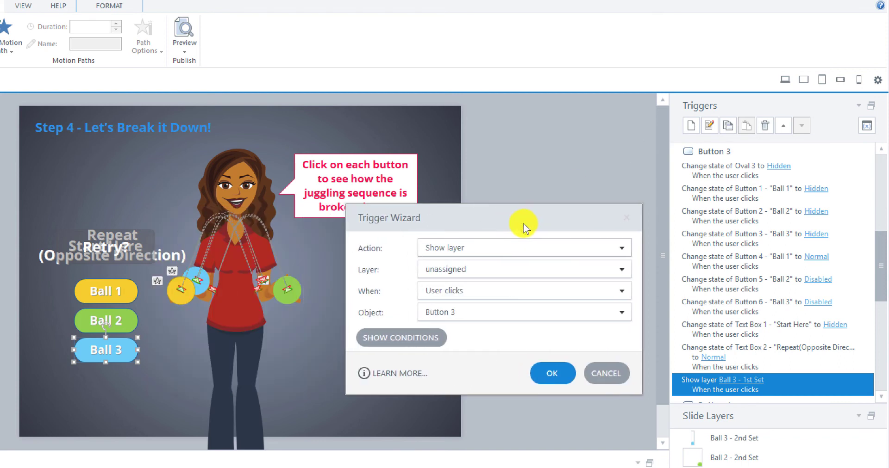
click(607, 272)
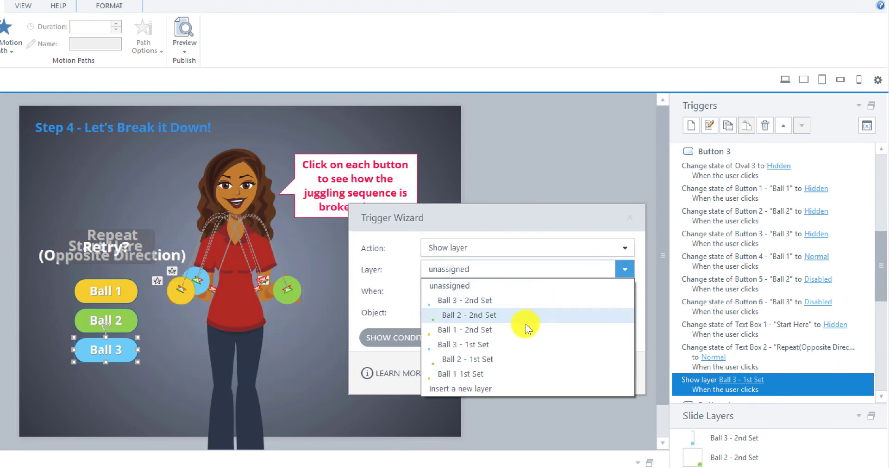
click(506, 327)
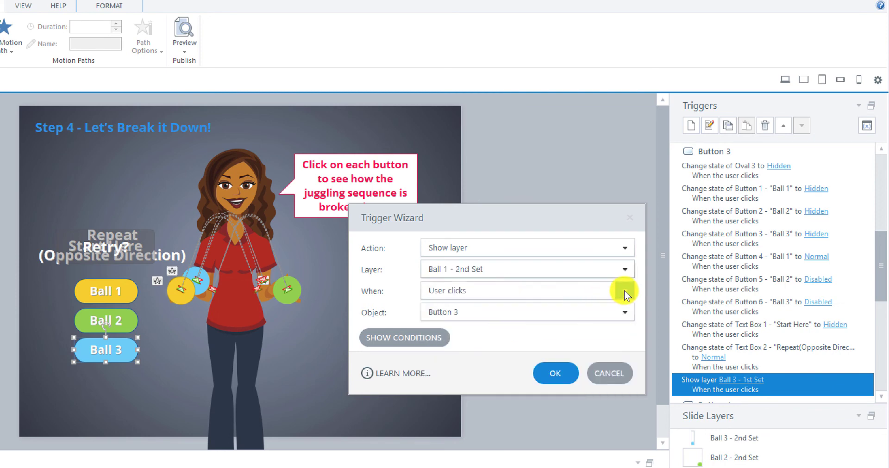
click(617, 310)
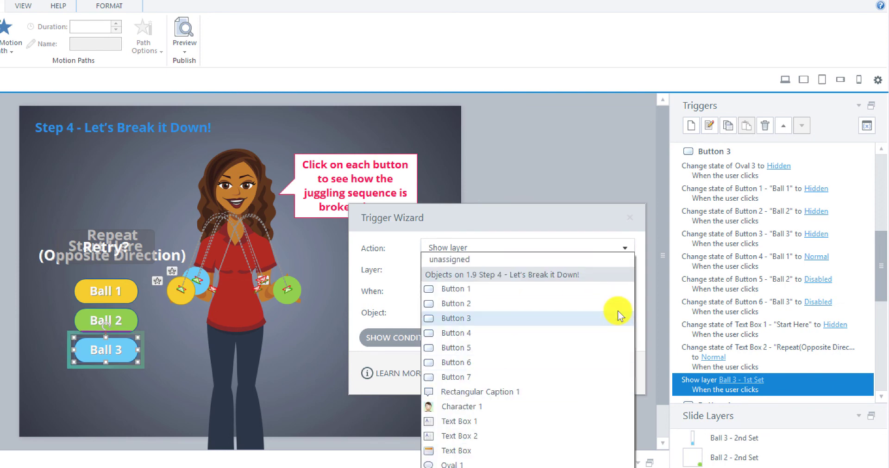
click(546, 336)
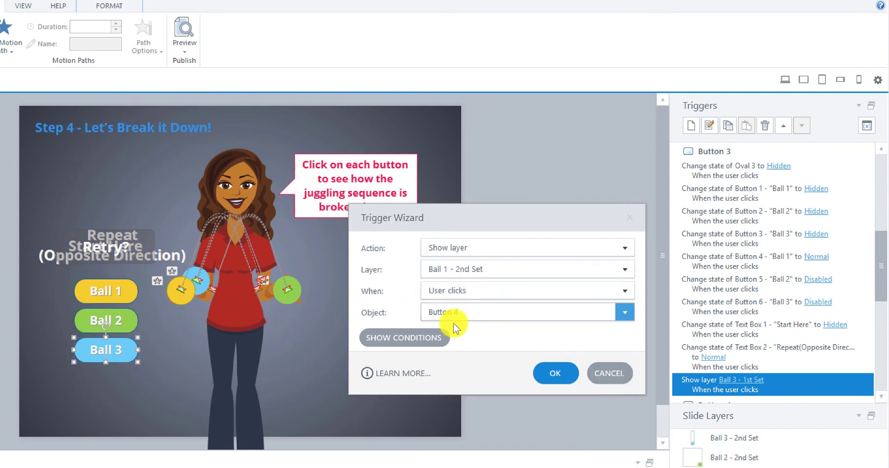
click(554, 377)
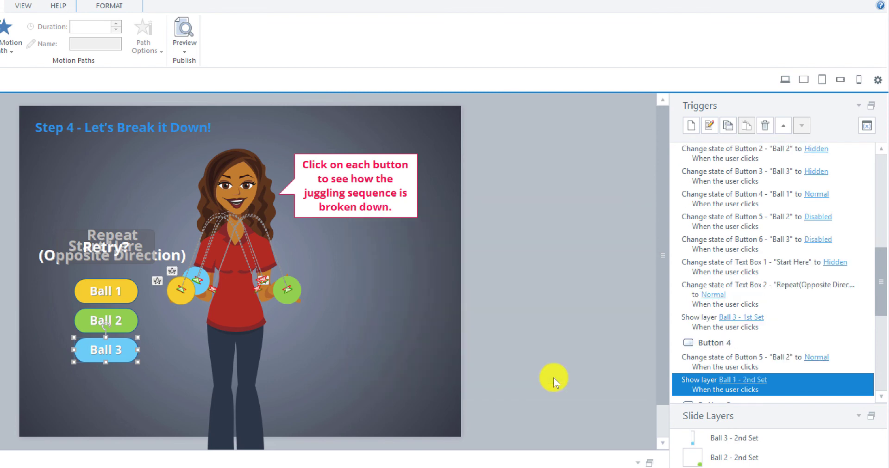
Step: Add a trigger that shows the Ball 2 - 2nd Set layer on the User clicks event for Button 5
click(690, 125)
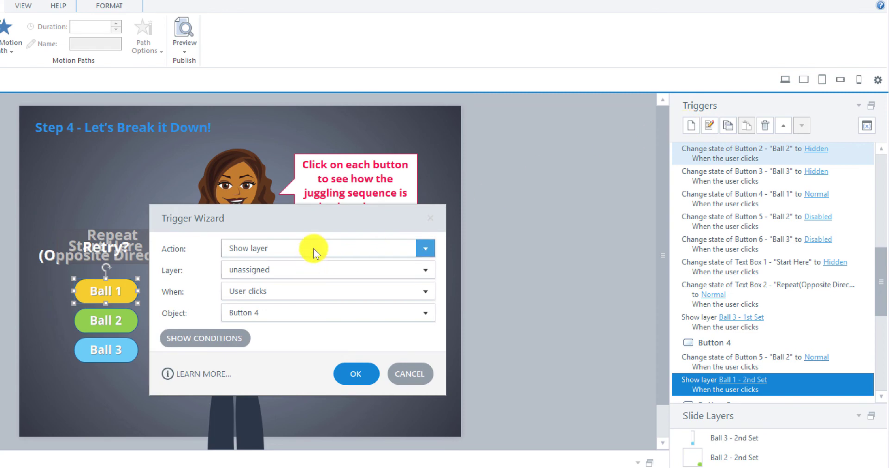
drag(334, 223, 481, 224)
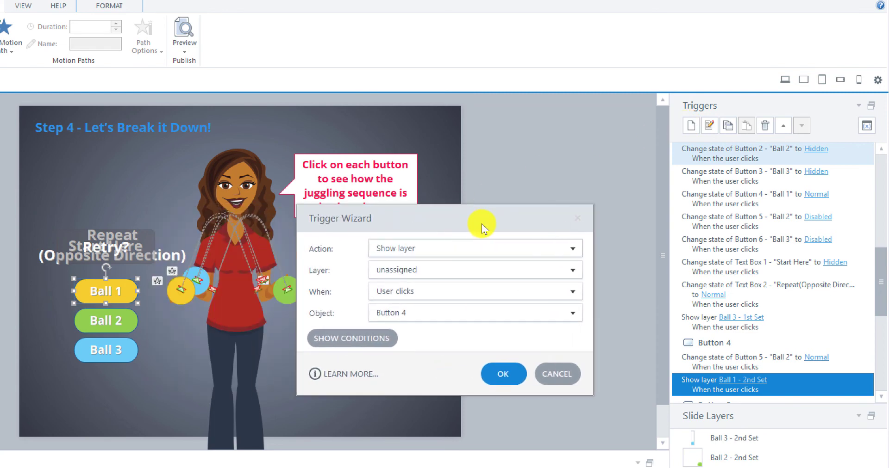
click(572, 271)
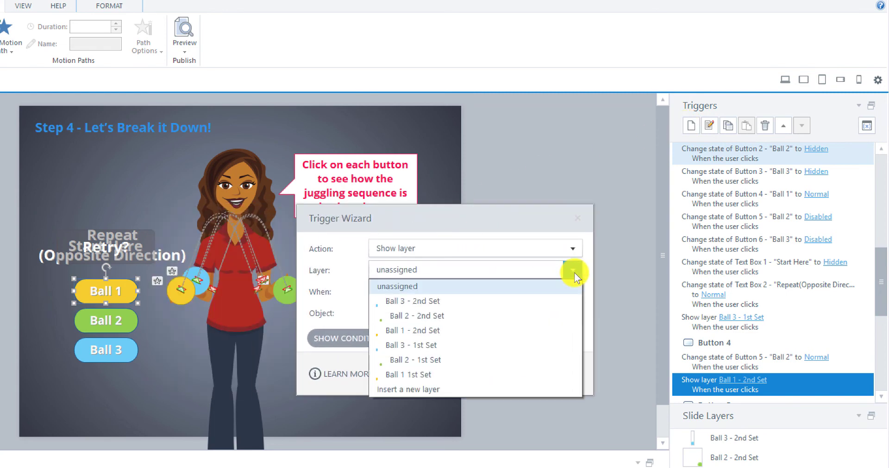
click(419, 318)
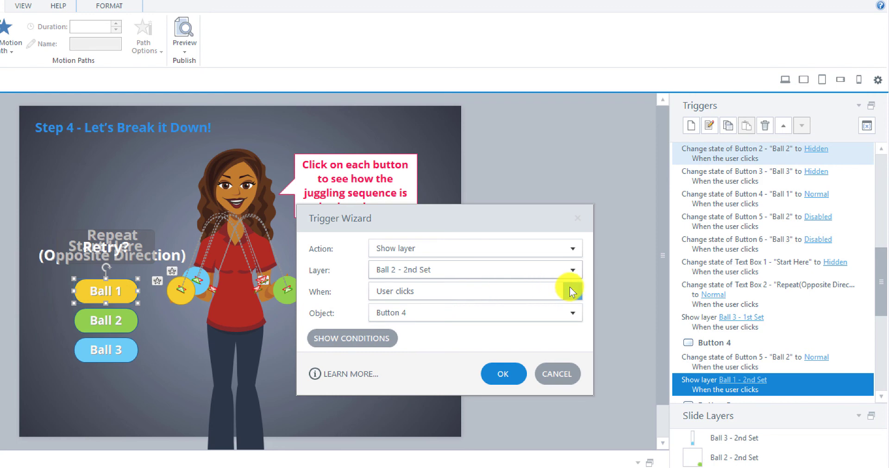
click(568, 315)
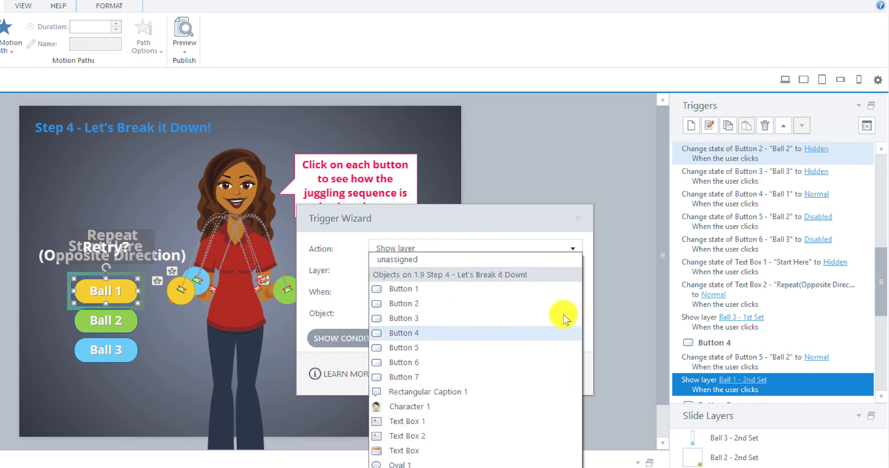
click(445, 348)
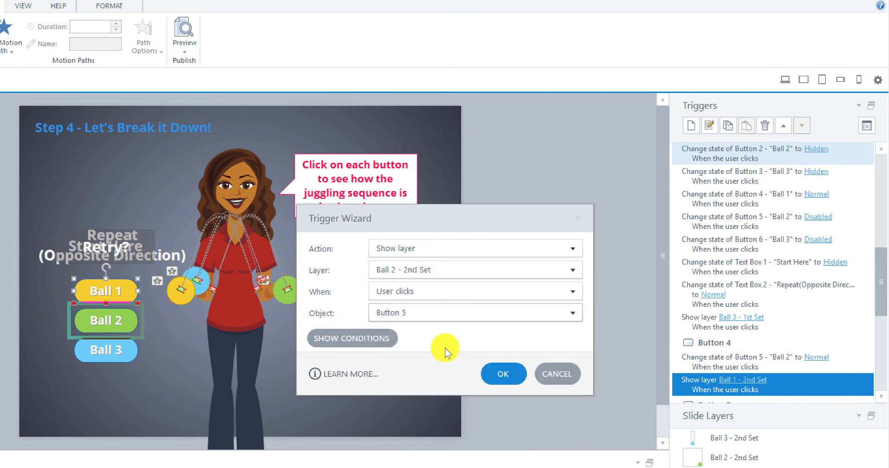
click(507, 373)
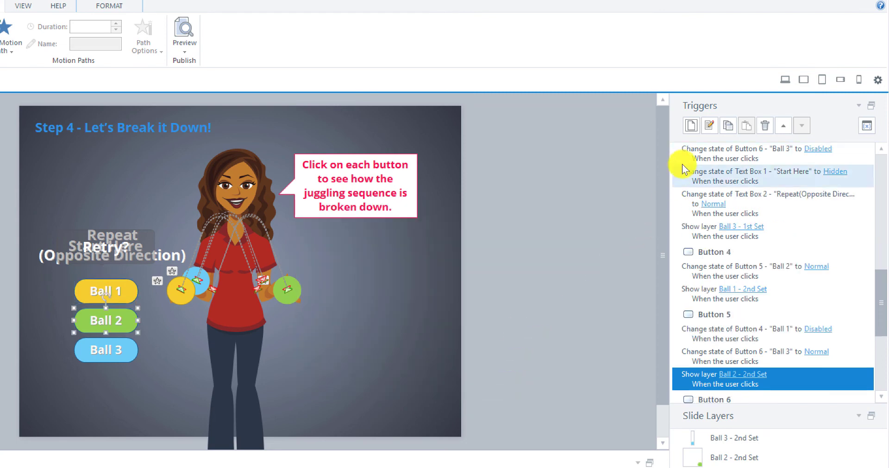
Step: Add a trigger that shows the Ball 3 - 2nd Set layer on the User clicks event for Button 6
click(688, 127)
drag(349, 233, 447, 241)
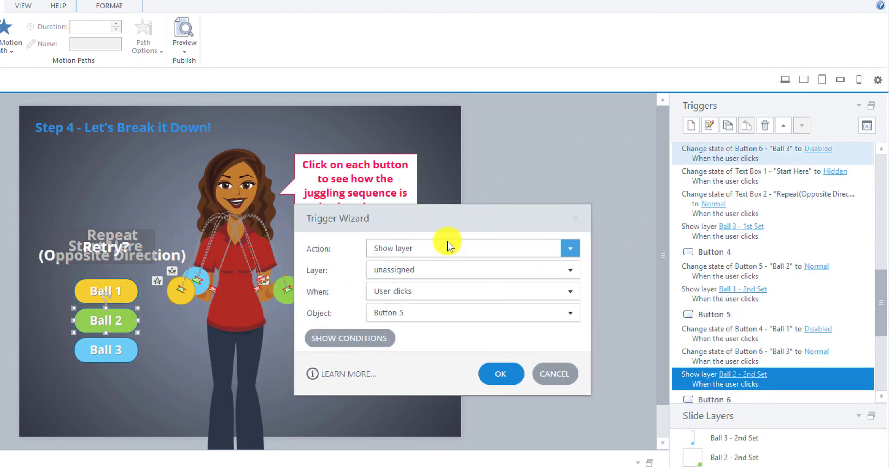
click(571, 270)
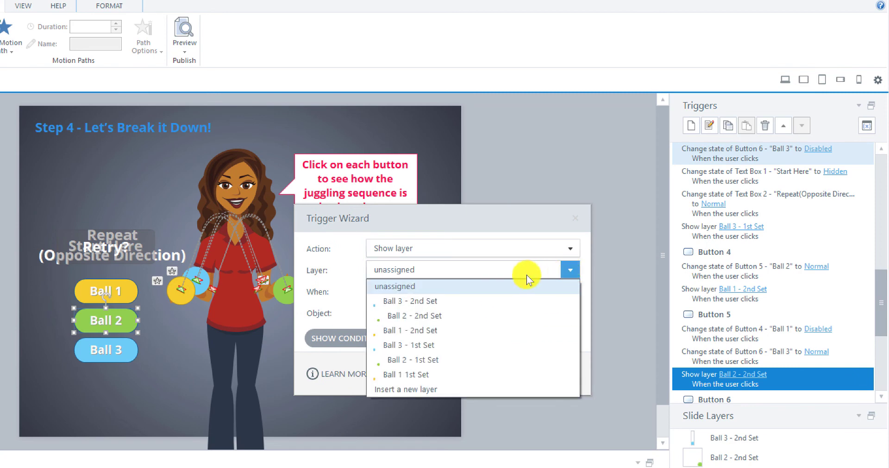
click(445, 301)
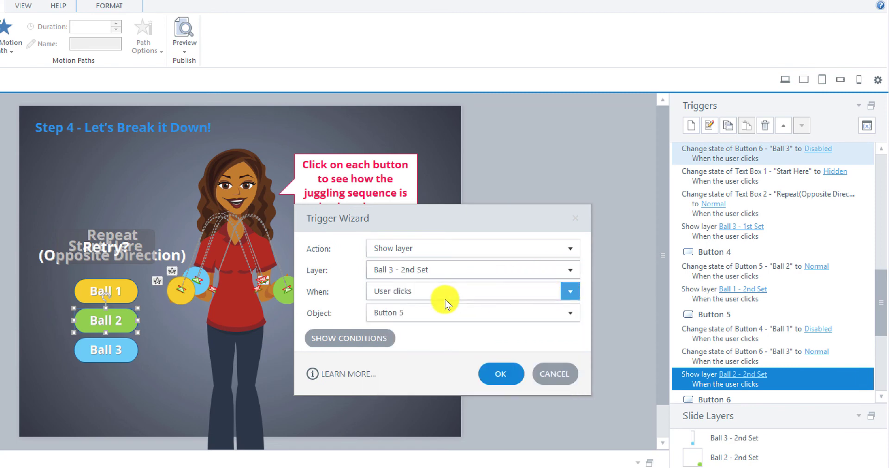
click(568, 312)
click(462, 361)
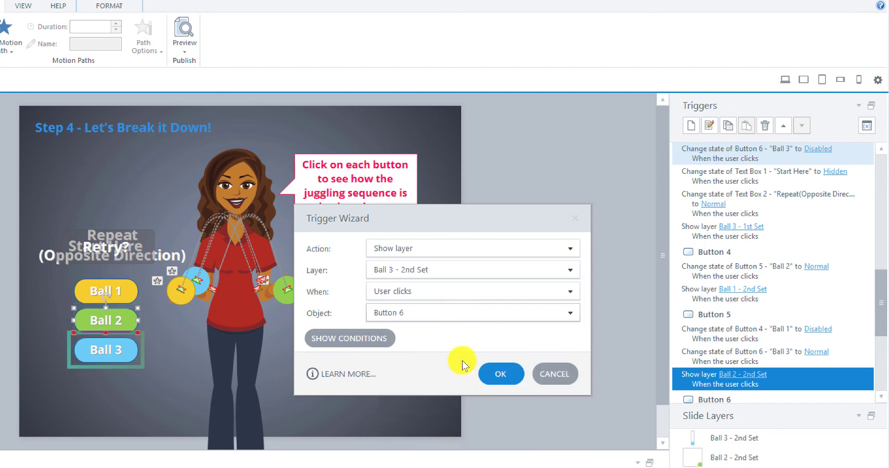
click(501, 376)
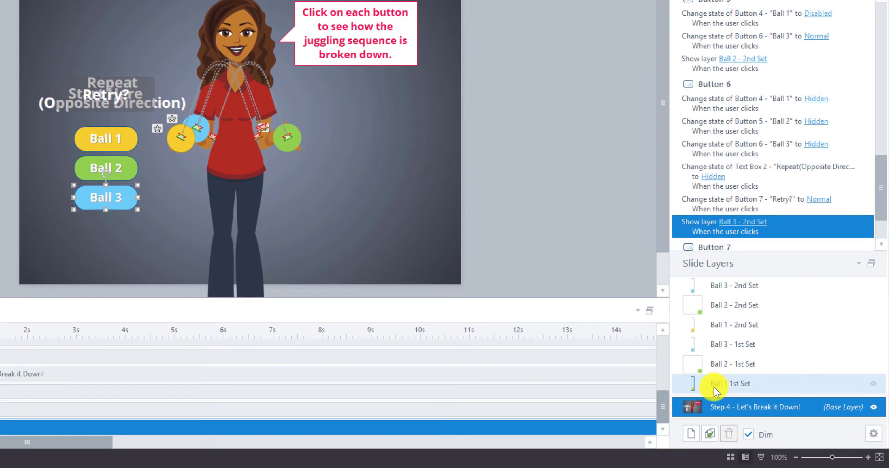
Step: Open the slide layer properties of the Ball 1 1st Set layer and examine its visibility options
click(720, 384)
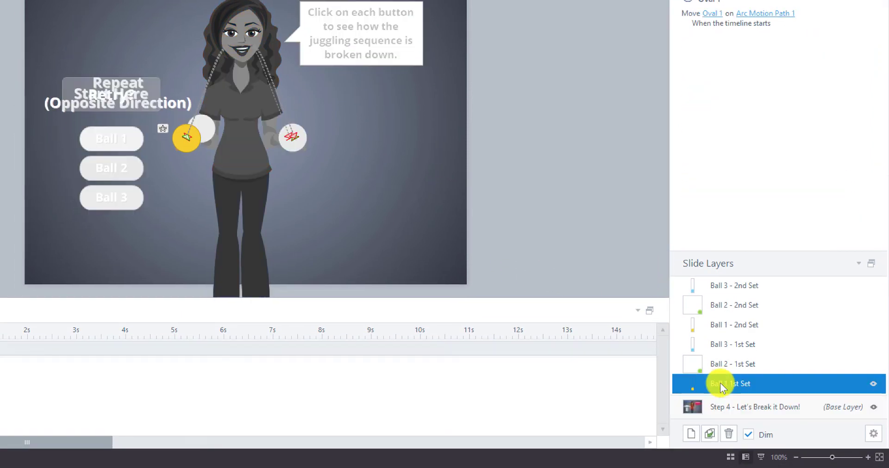
right_click(720, 384)
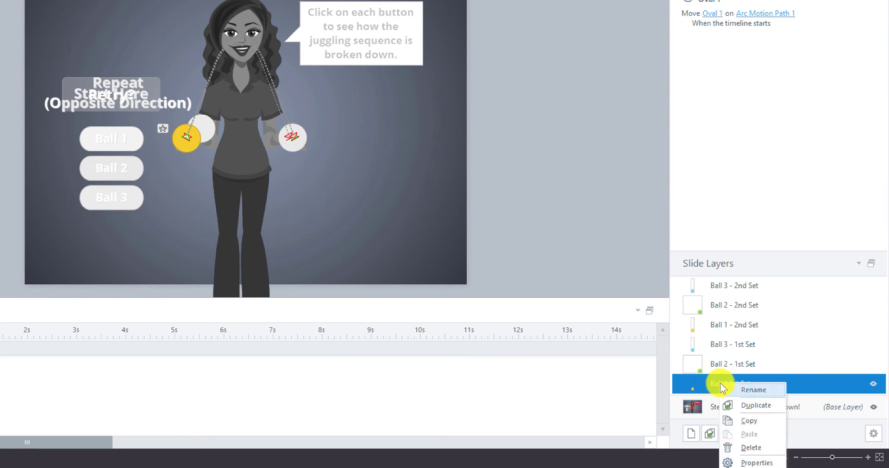
click(745, 462)
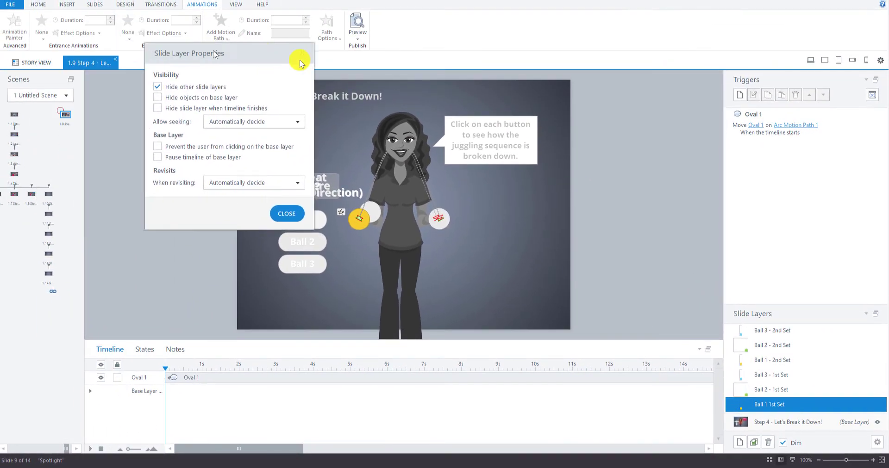
drag(214, 53, 449, 137)
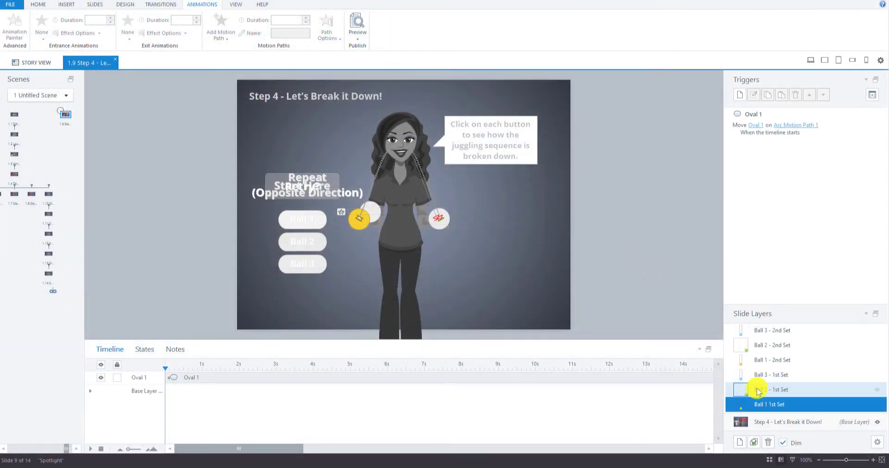
Step: Turn off Hide other slide layers in the properties of the Ball 2 - 1st Set layer
right_click(756, 388)
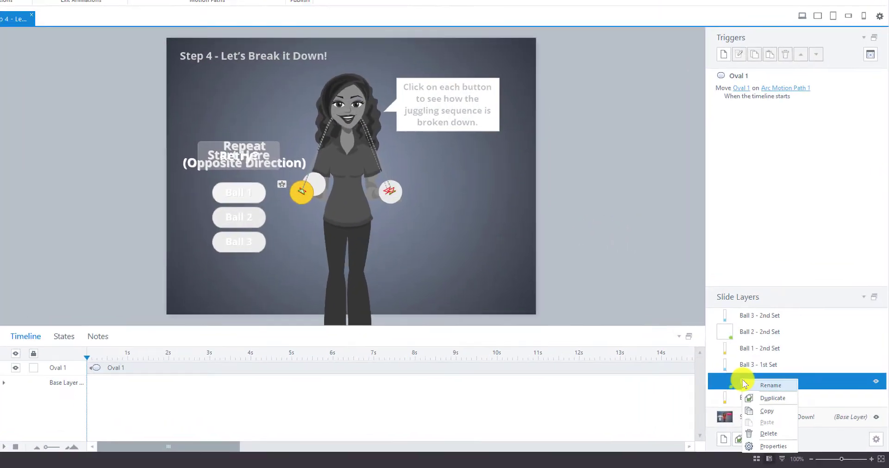
click(772, 447)
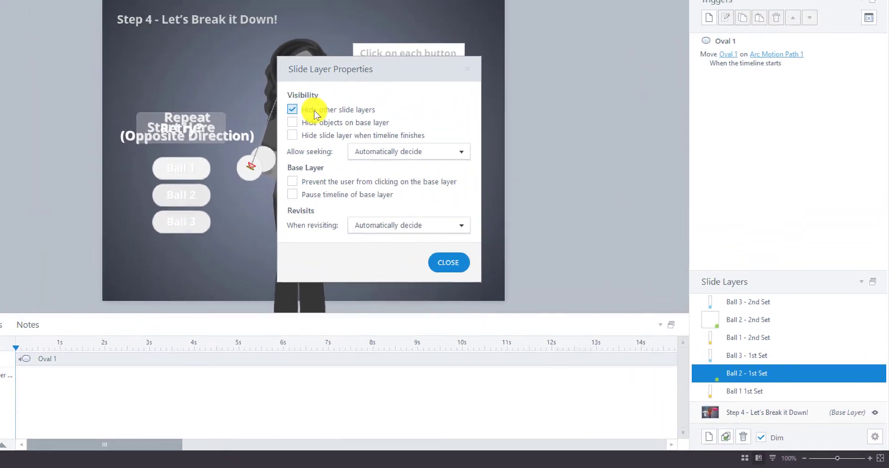
click(293, 110)
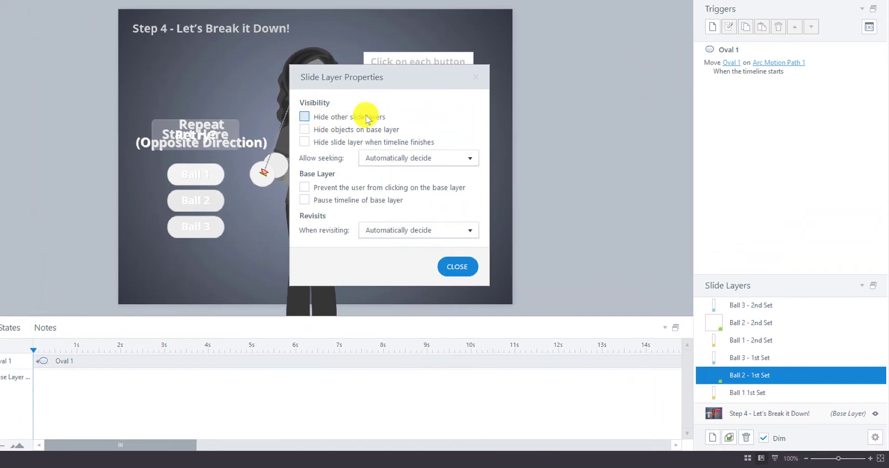
click(451, 272)
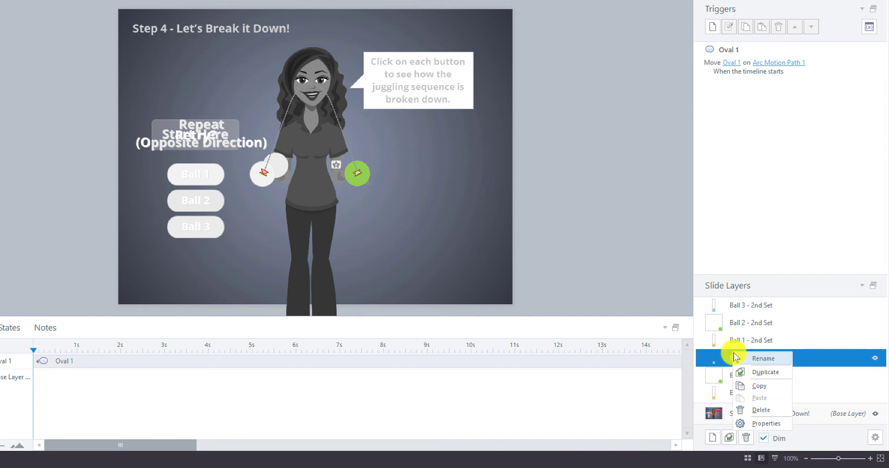
Step: Turn off Hide other slide layers for the Ball 3 - 1st Set and Ball 1 - 2nd Set layers
click(766, 423)
click(456, 264)
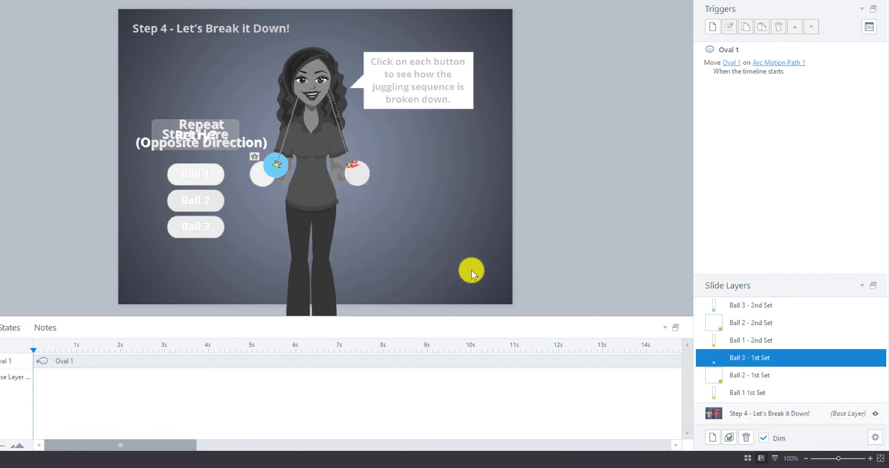
right_click(740, 340)
click(759, 413)
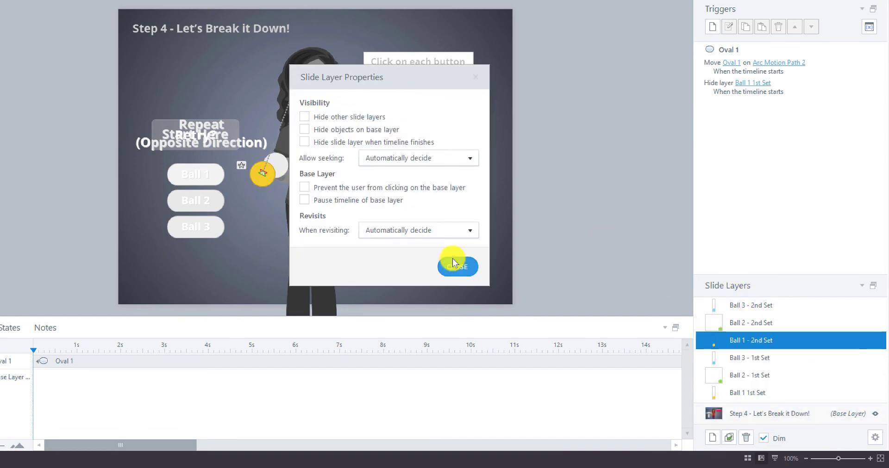
click(456, 267)
Step: Turn off Hide other slide layers for the Ball 2 - 2nd Set and Ball 3 - 2nd Set layers
click(746, 323)
right_click(746, 323)
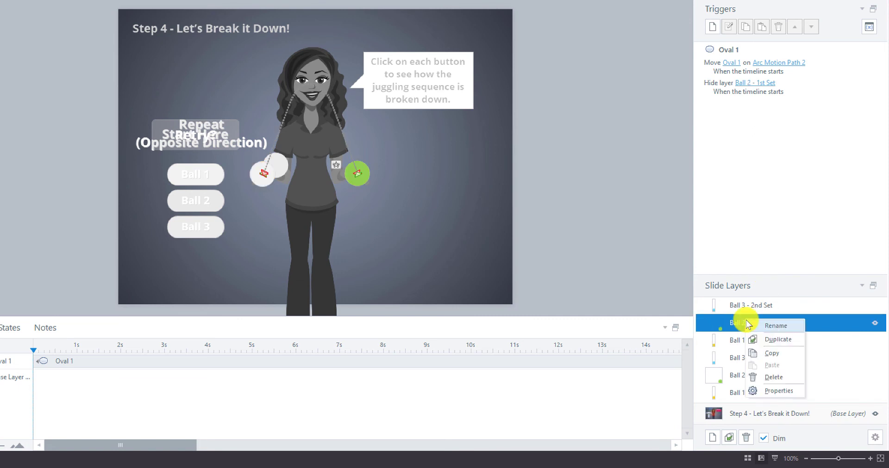
click(767, 390)
click(456, 267)
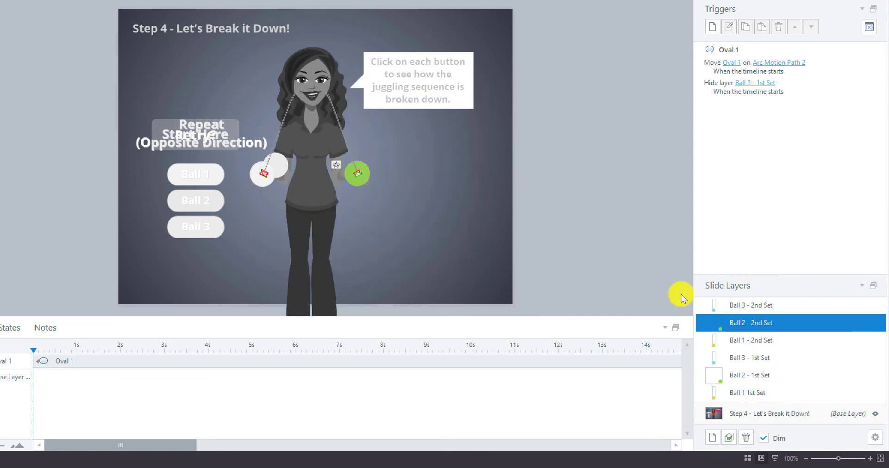
right_click(755, 305)
click(781, 377)
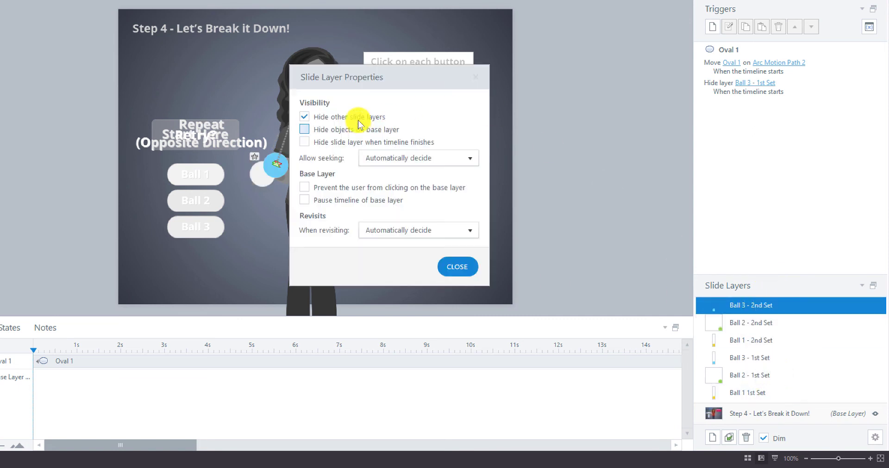
click(454, 268)
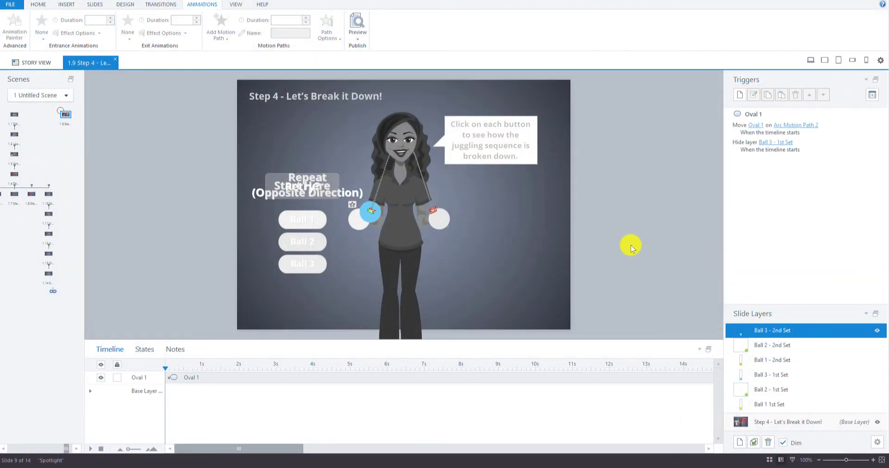
Step: Check the Show Always timeline option for Oval 1 on the Ball 1, Ball 2 and Ball 3 layers of the 1st Set
click(785, 409)
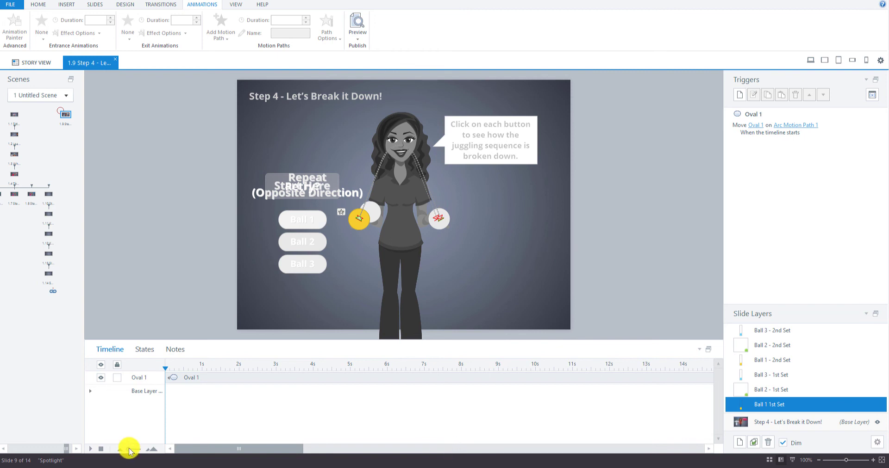
drag(128, 448, 124, 451)
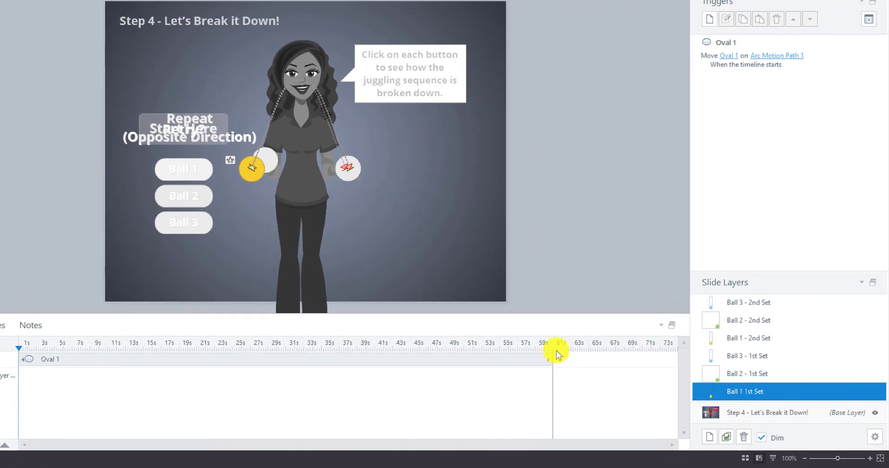
right_click(492, 361)
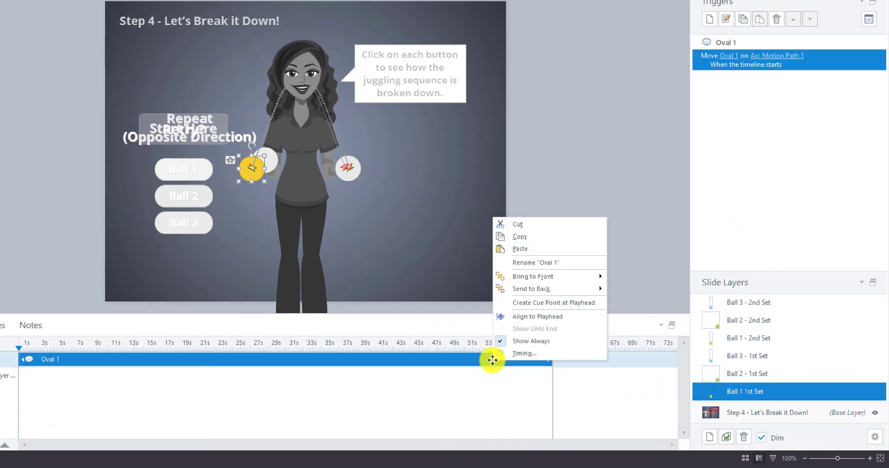
click(740, 374)
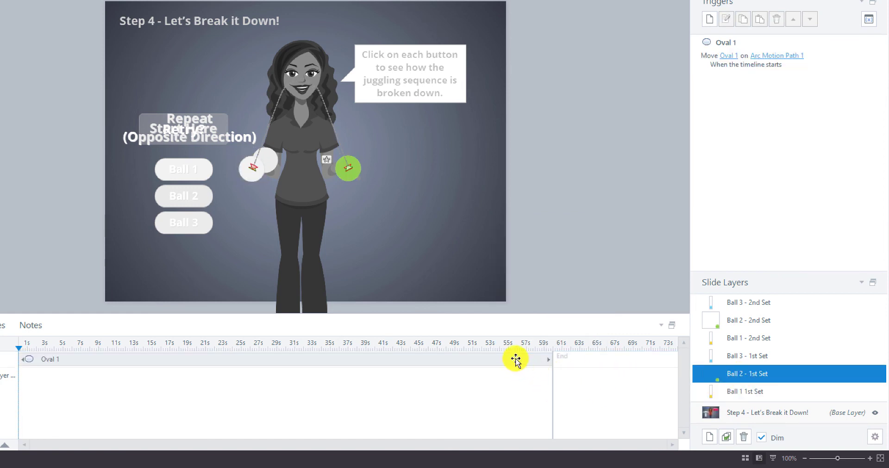
right_click(515, 359)
click(729, 356)
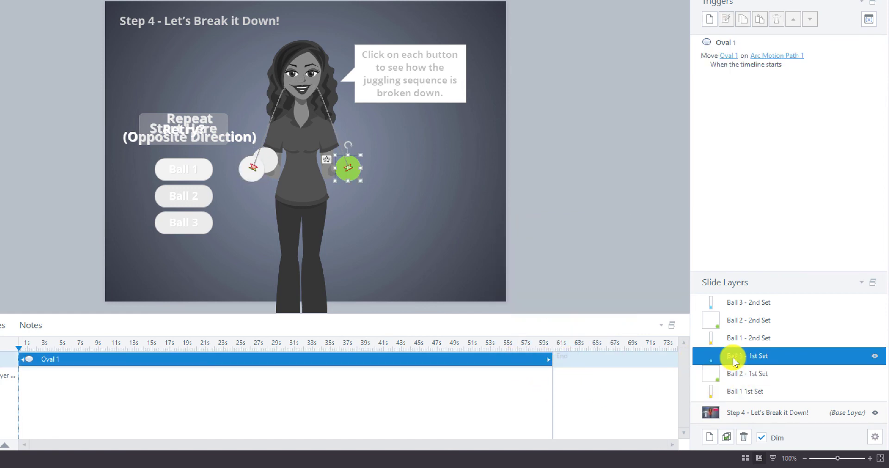
right_click(520, 359)
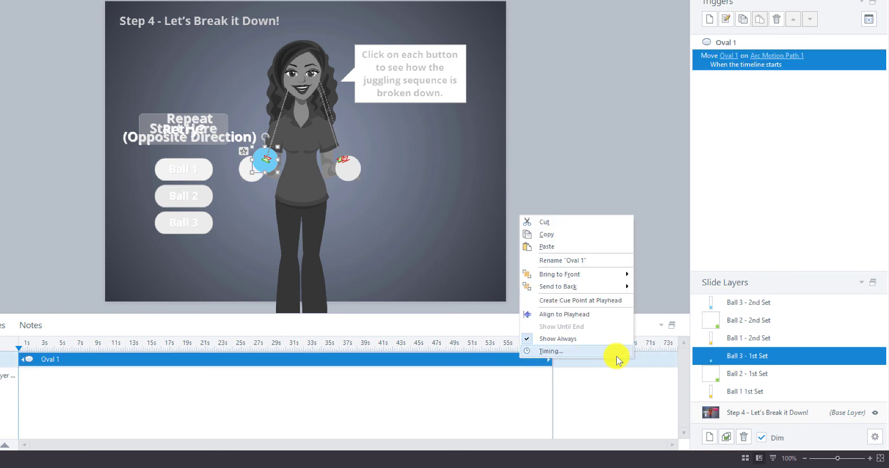
Step: Check the Show Always timeline option for Oval 1 on the Ball 1, Ball 2 and Ball 3 layers of the 2nd Set
click(726, 340)
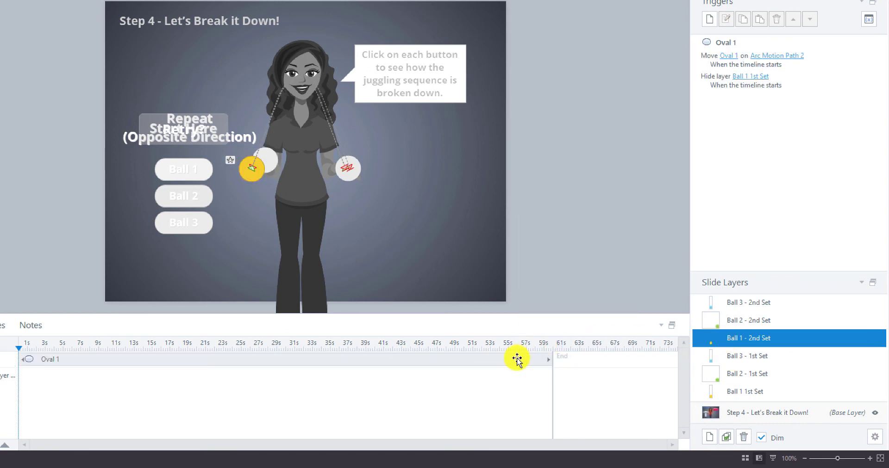
right_click(517, 359)
click(714, 319)
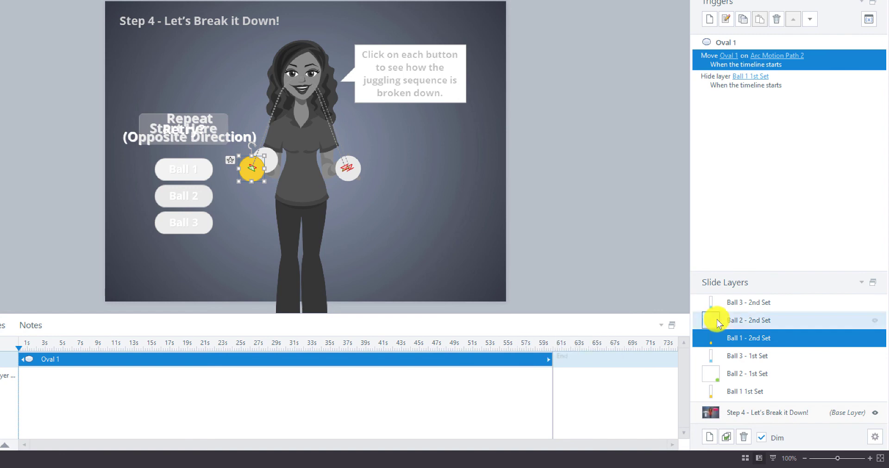
right_click(528, 360)
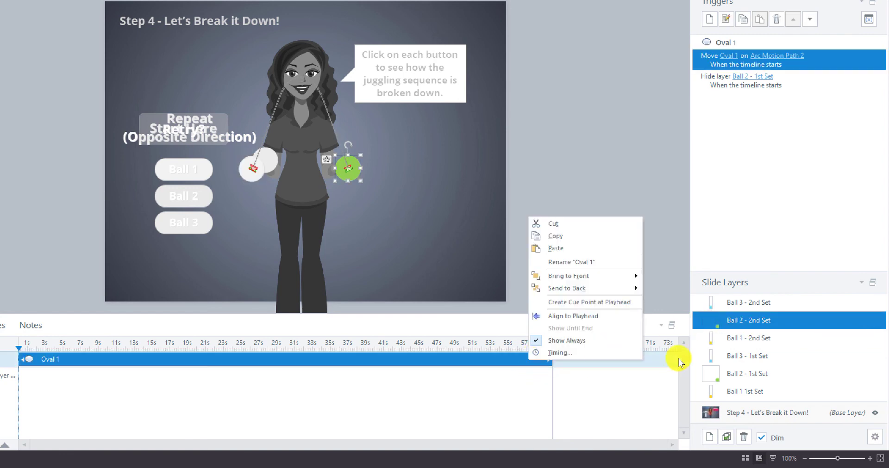
click(721, 304)
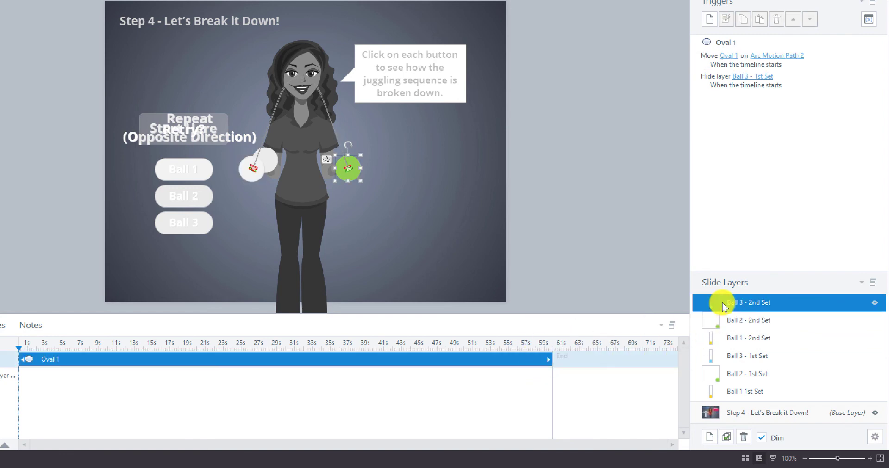
right_click(525, 359)
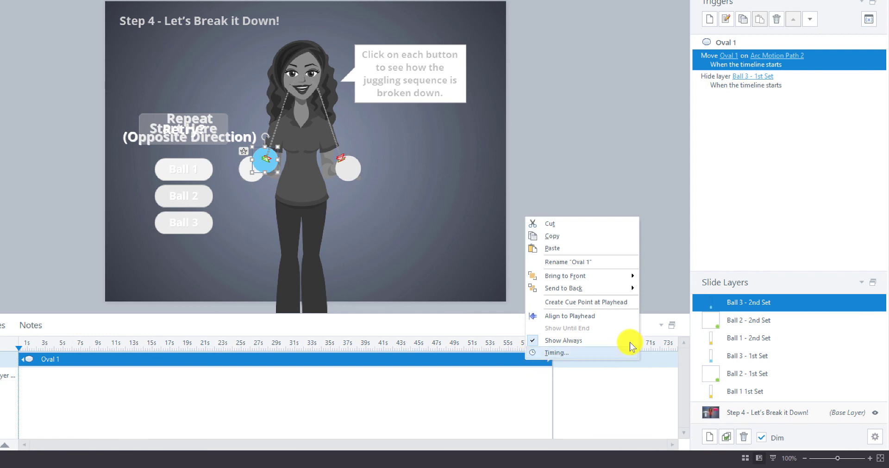
click(653, 277)
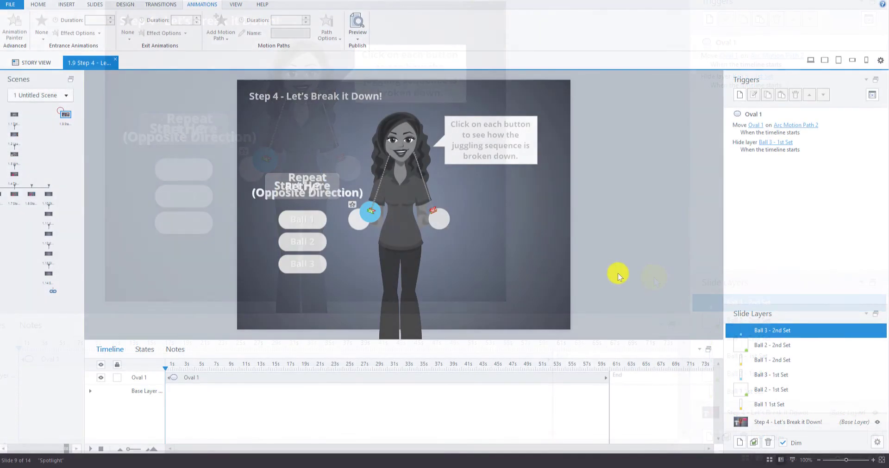
Step: Return to the base layer of the Step 4 slide and preview only this slide
click(756, 422)
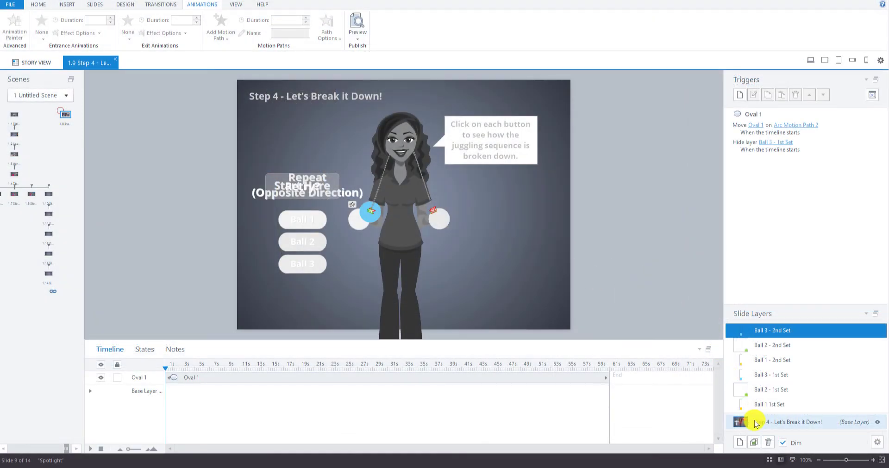
click(358, 33)
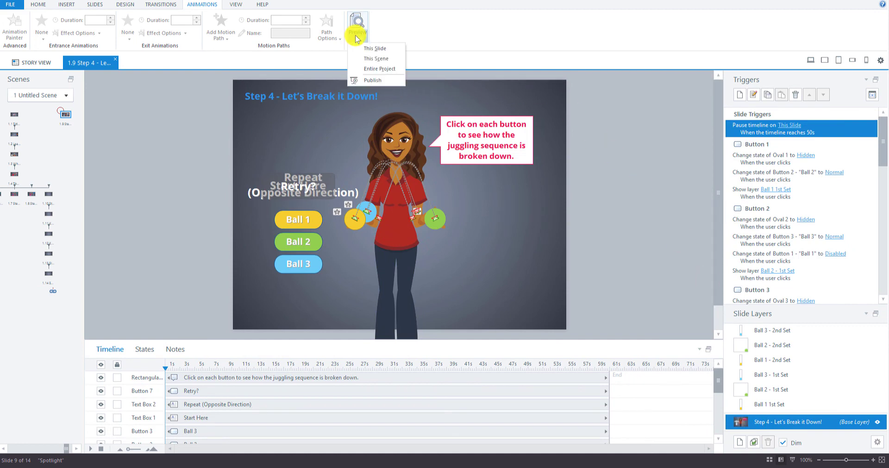
click(361, 49)
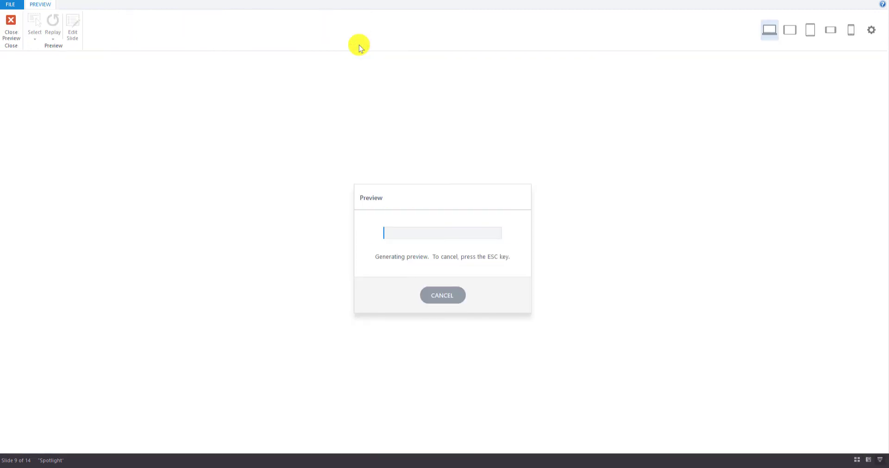